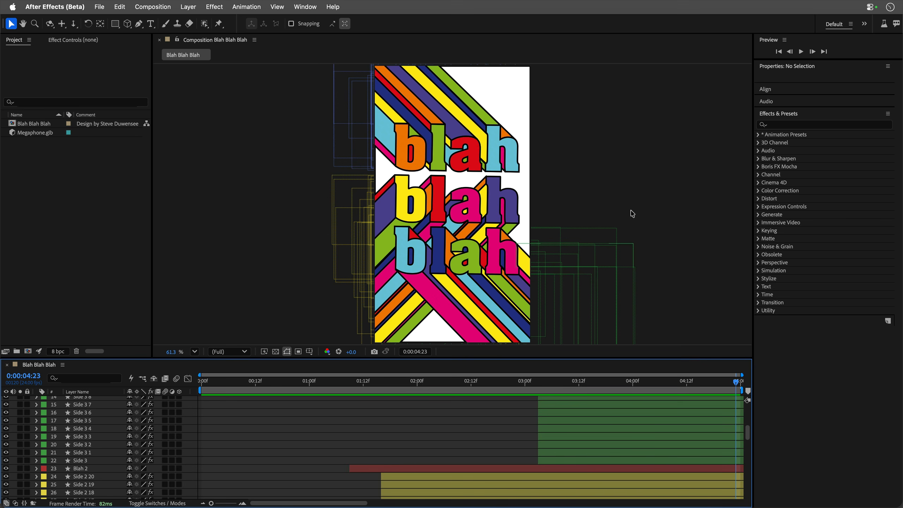
Switch to the Minimal workspace, with the composition viewer docked beside a widened timeline that shows the full duration.
click(867, 25)
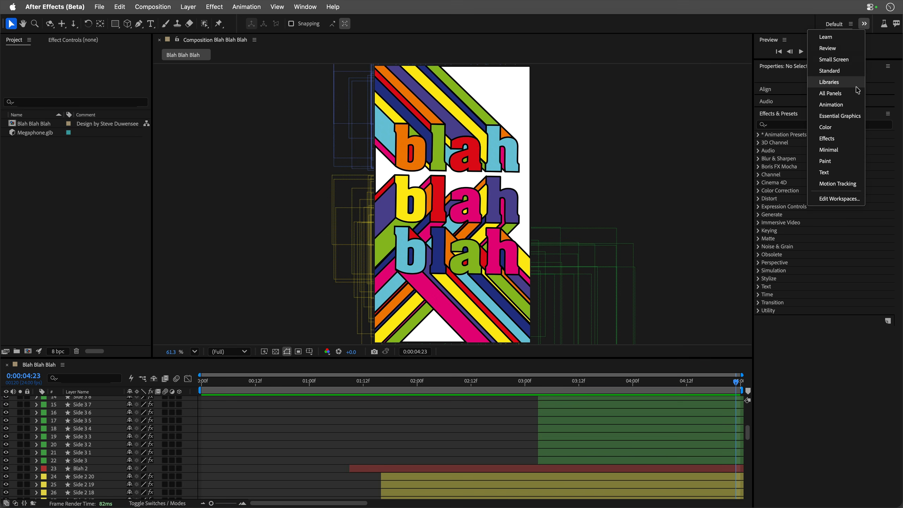
click(829, 150)
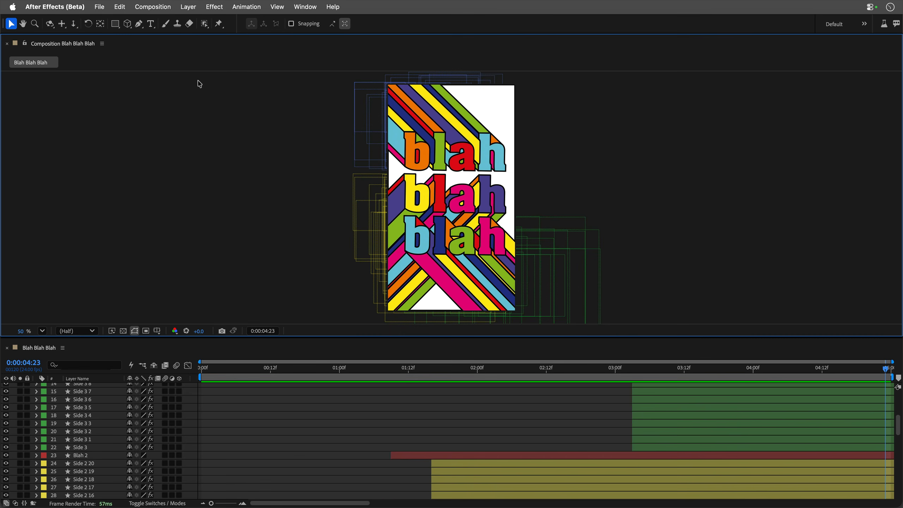
drag(49, 48, 901, 248)
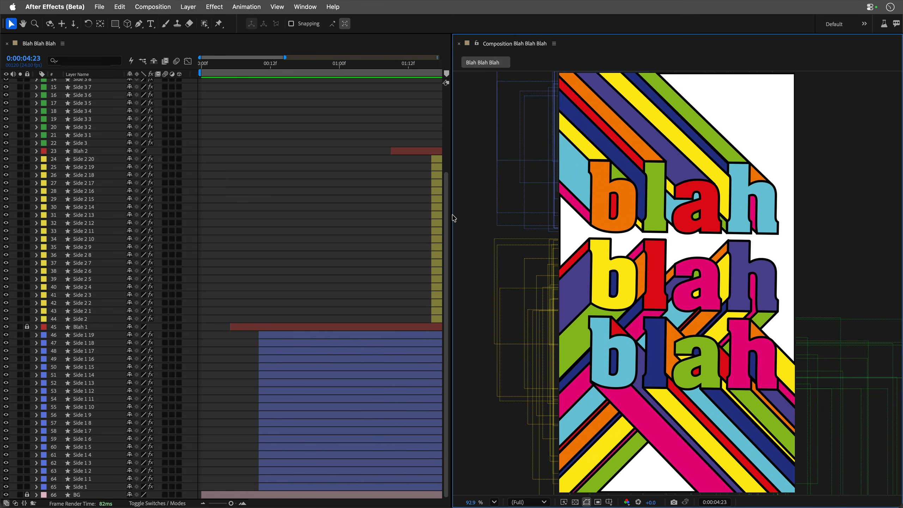
drag(454, 218, 634, 224)
drag(224, 503, 211, 504)
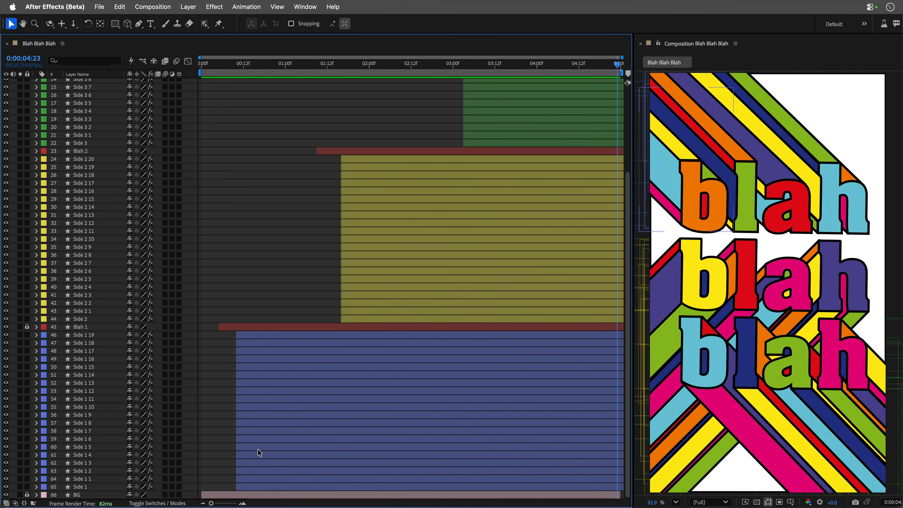
Stagger the in points of layers Side 1 through Side 1 19 by a total offset of 0:00:01:03 and preview the animation.
click(91, 488)
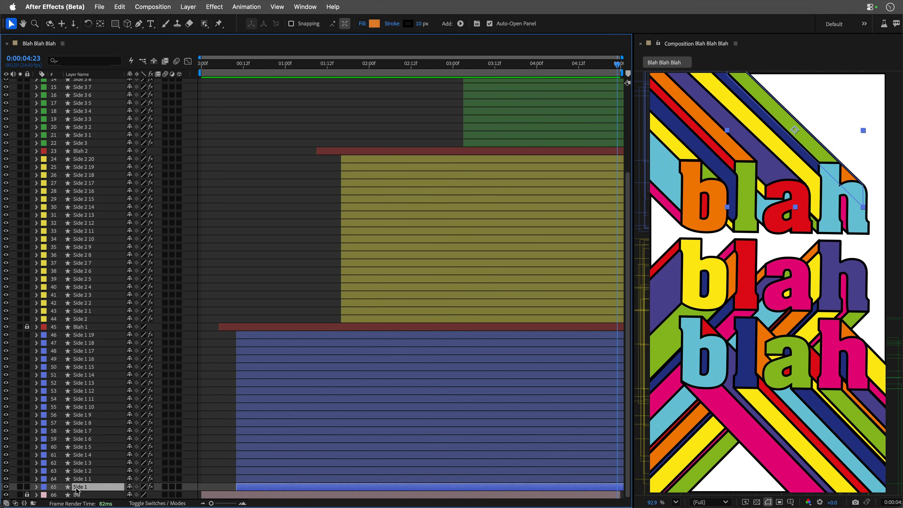
key(shift)
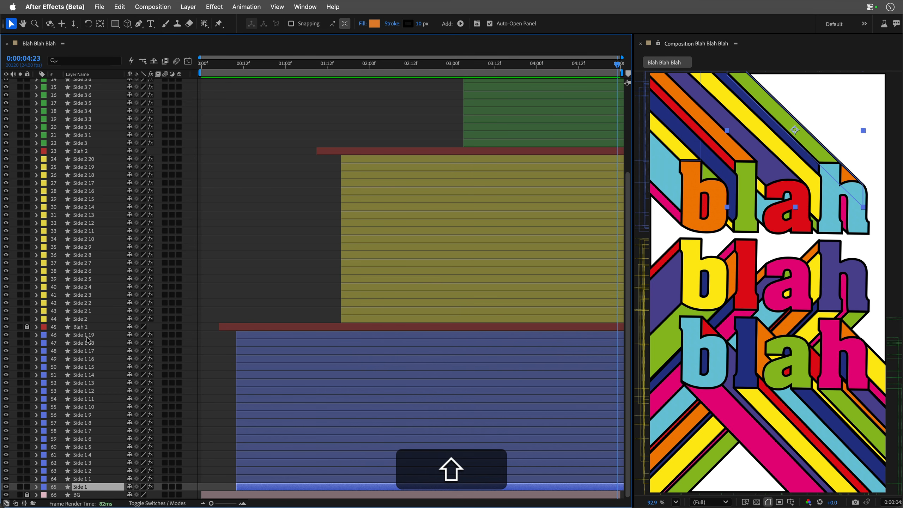
shift+click(89, 336)
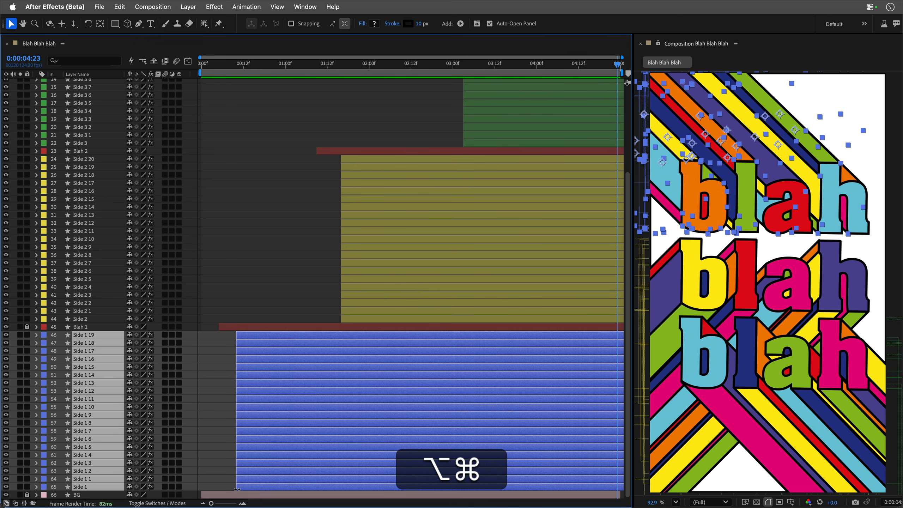
drag(239, 485, 334, 486)
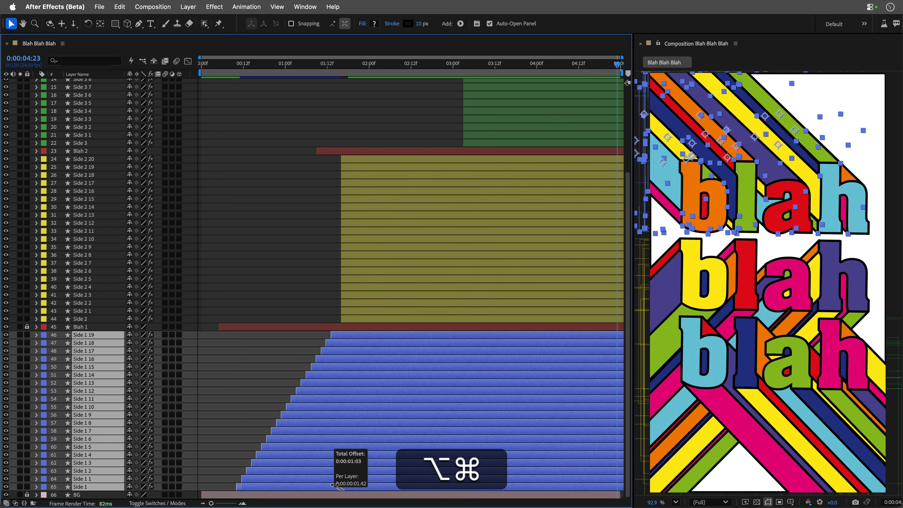
drag(336, 485, 335, 485)
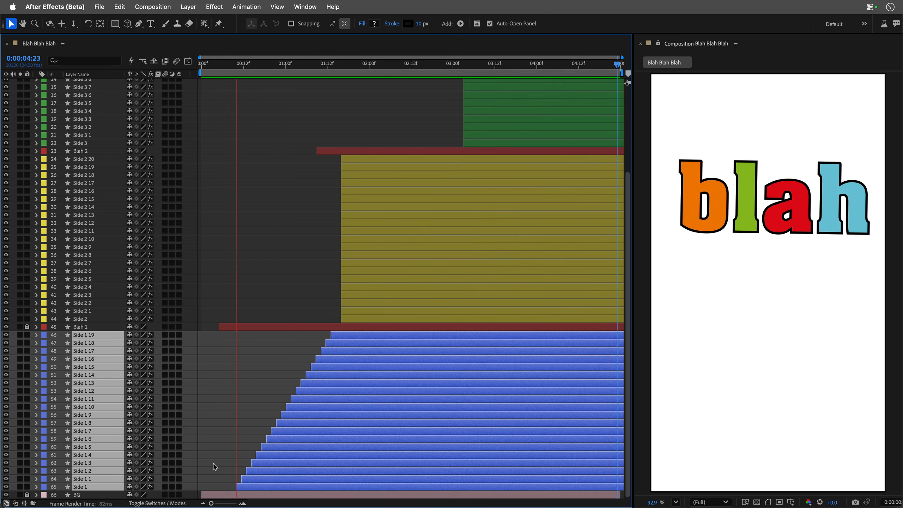
key(space)
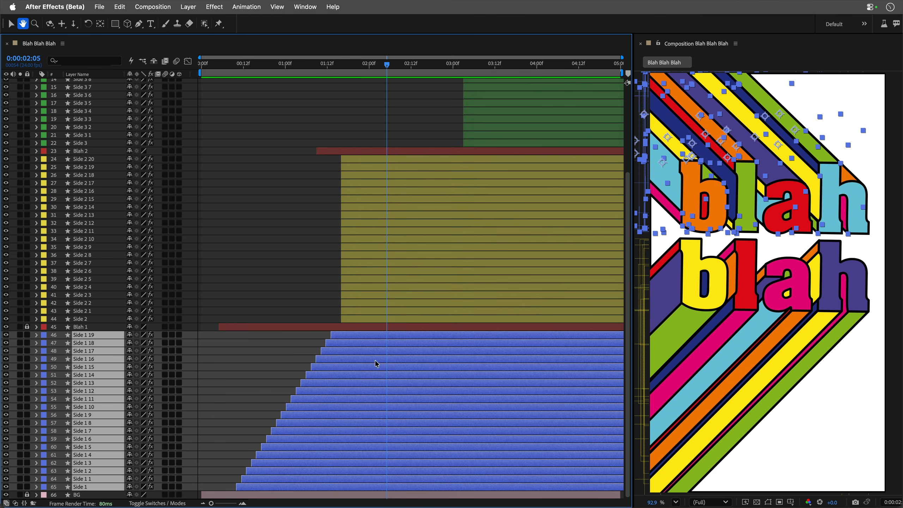
Reveal the Linear Wipe keyframes of layers Side 2 through Side 2 20 and select all their Transition Completion keyframes.
click(375, 318)
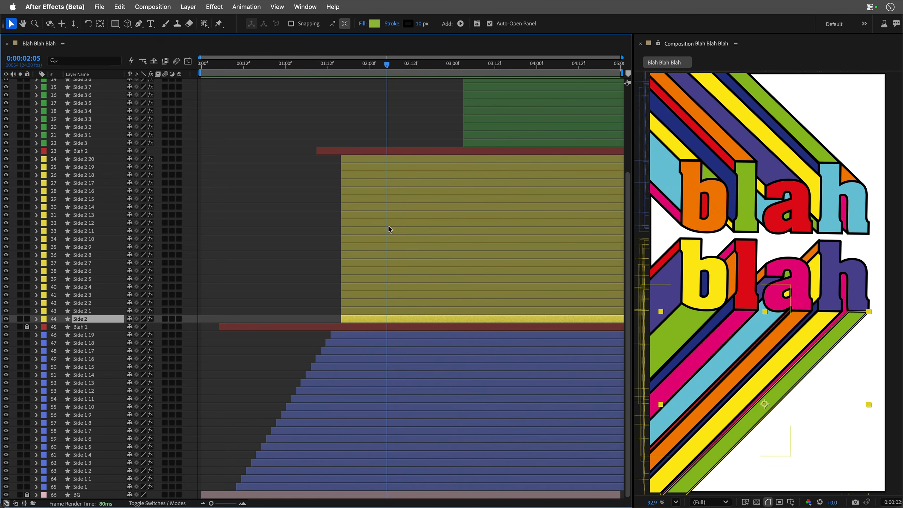
shift+click(357, 158)
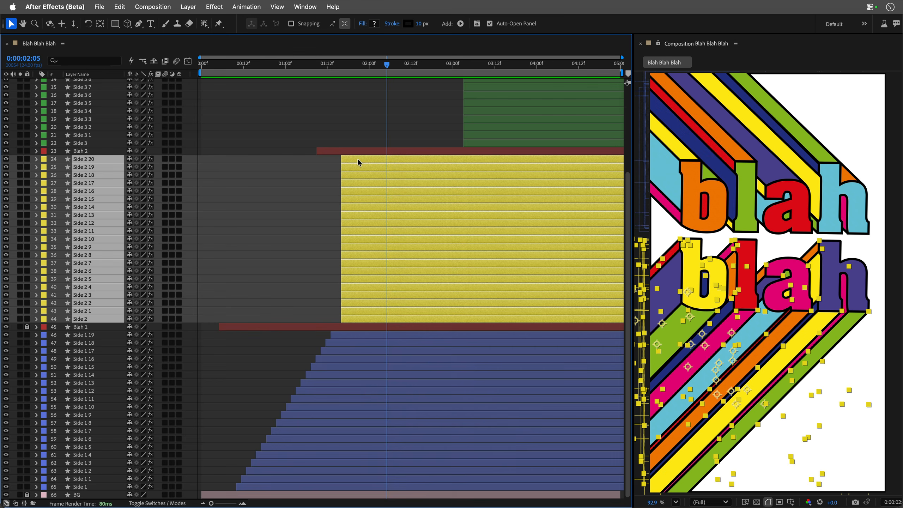
key(u)
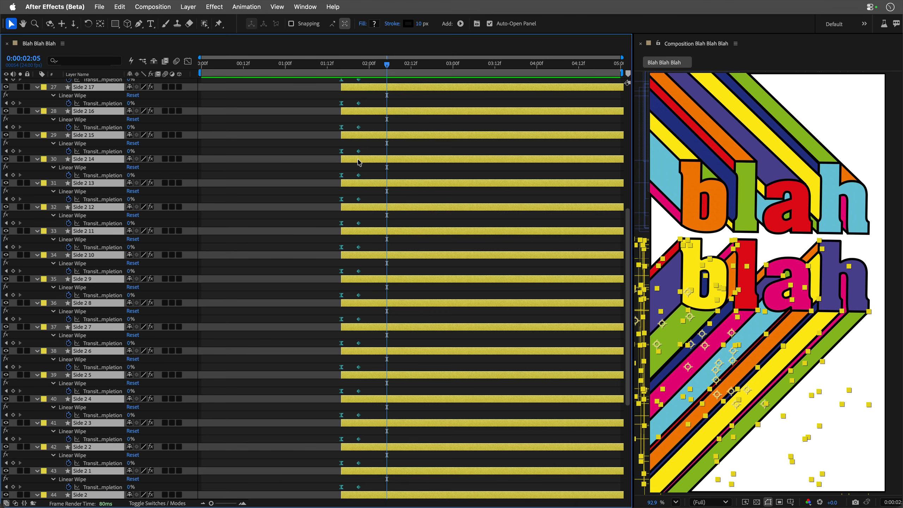
scroll(590, 218, up, 10)
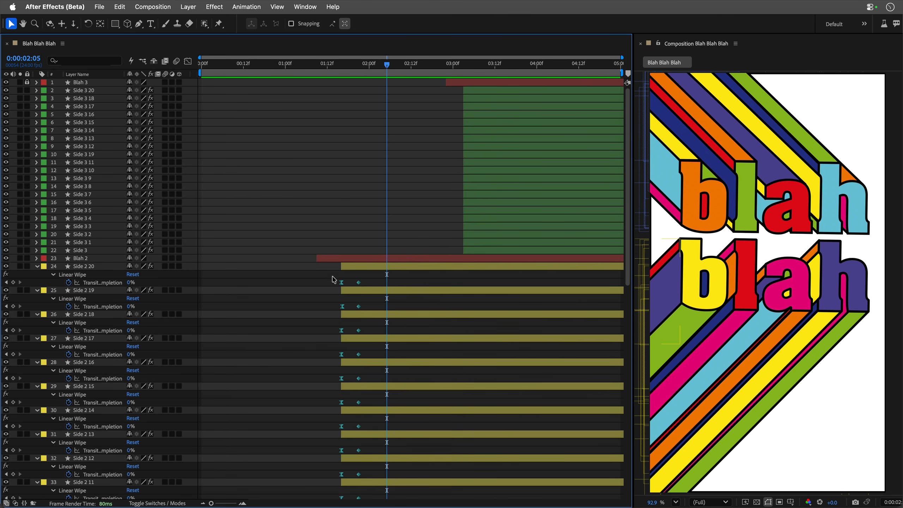
drag(330, 276, 376, 369)
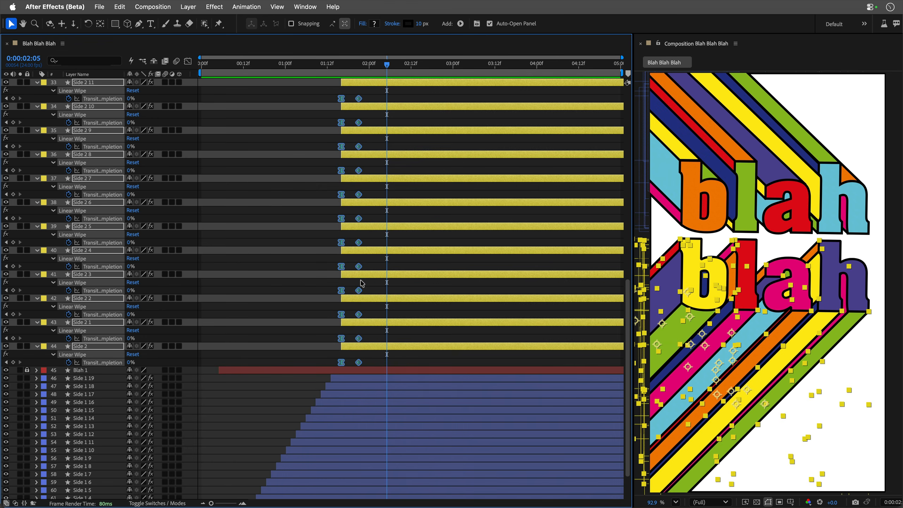
scroll(356, 349, up, 10)
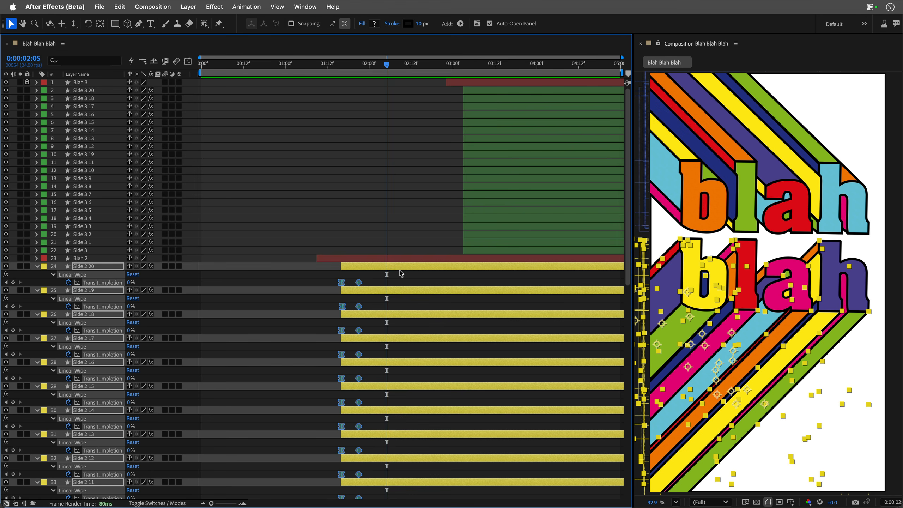
Stagger the selected wipe keyframes downward from Side 2 20 so that Side 2's last keyframe ends at about 0:00:02:22.
click(443, 65)
drag(446, 65, 448, 66)
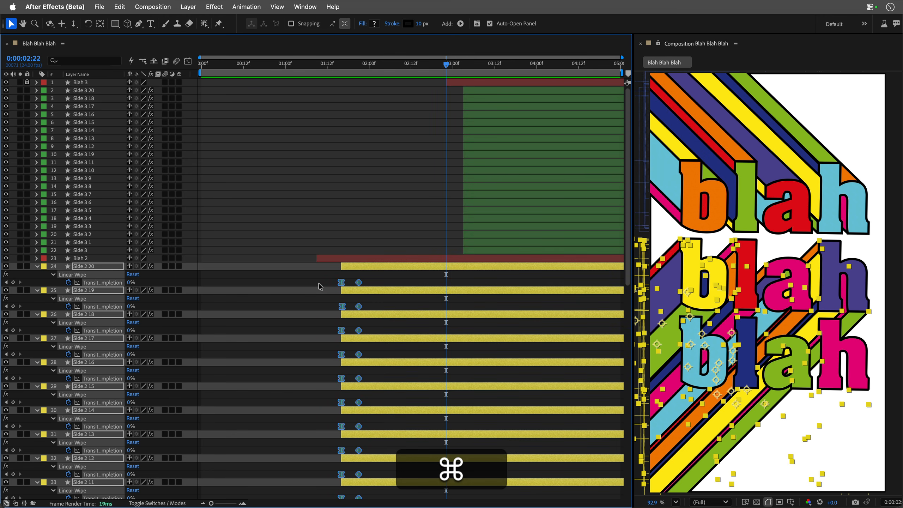
drag(361, 284, 497, 285)
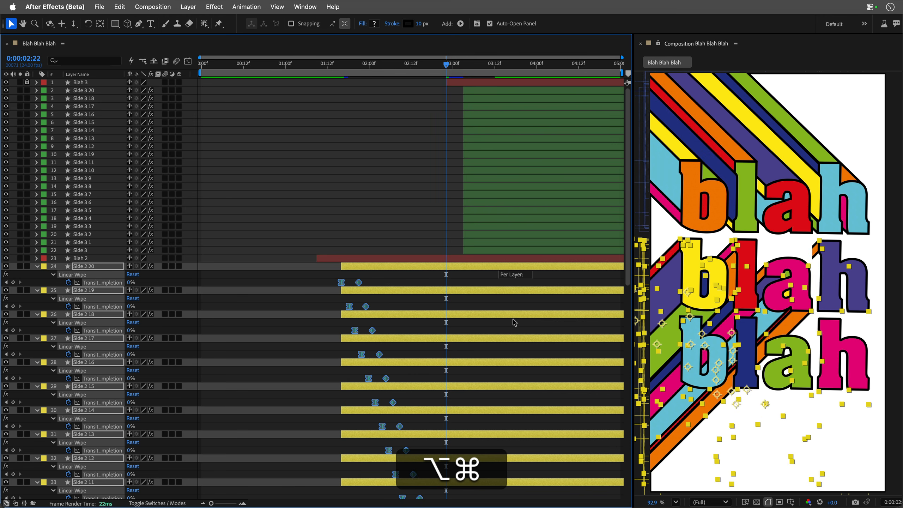
scroll(391, 284, down, 10)
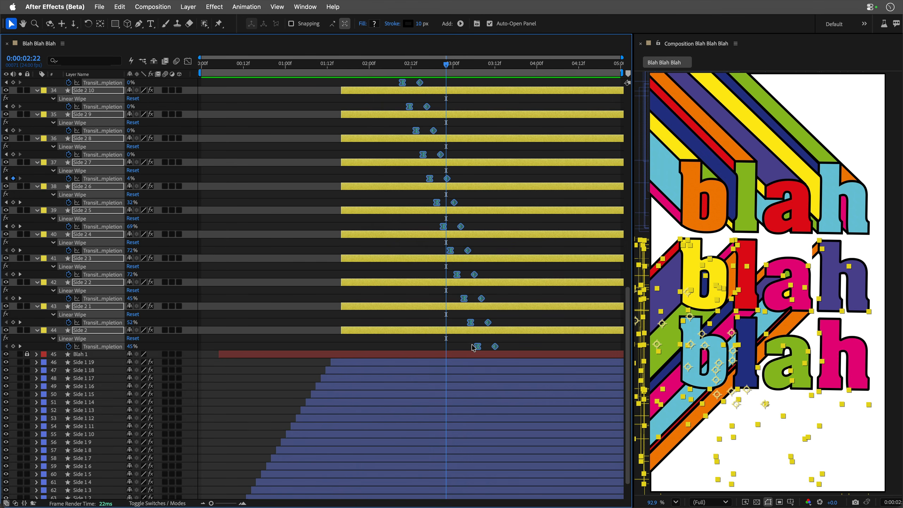
drag(478, 346, 416, 331)
scroll(414, 330, up, 10)
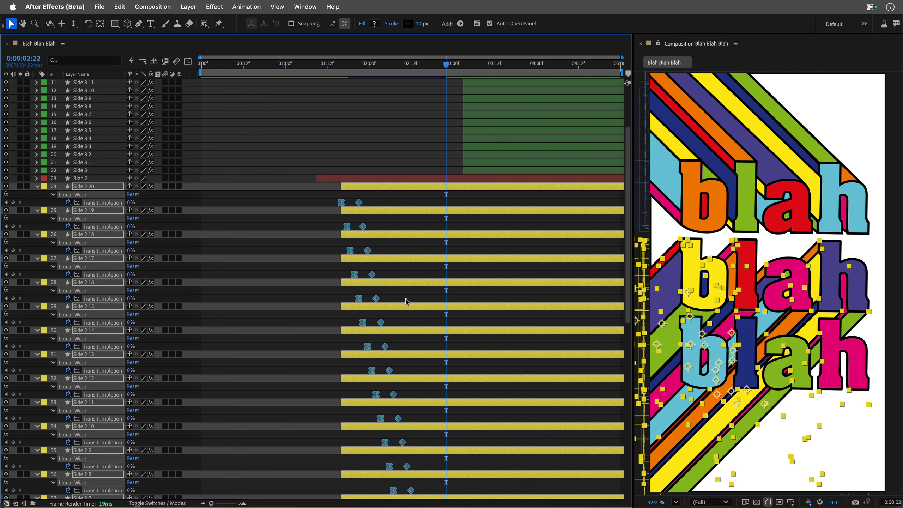
Preview the staggered wipes from 0:00:01:08 and collapse the properties of all Side 2 layers.
click(313, 71)
key(space)
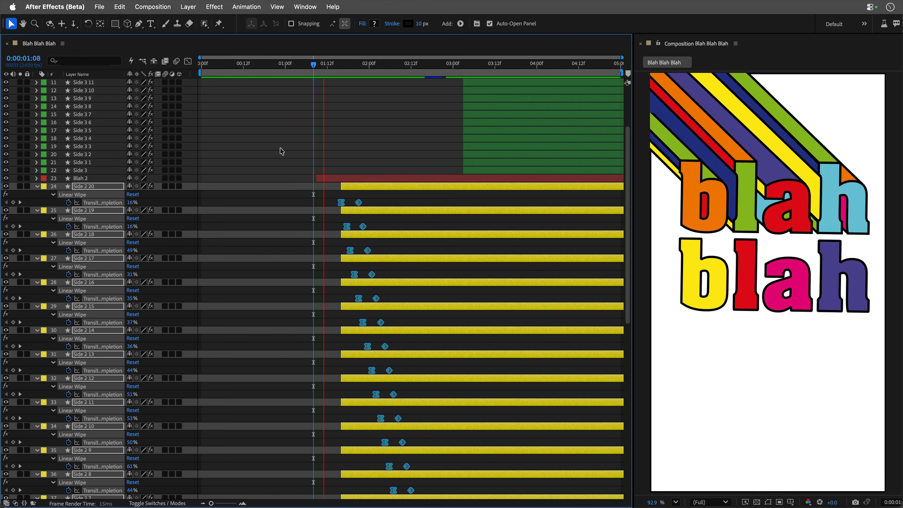
key(space)
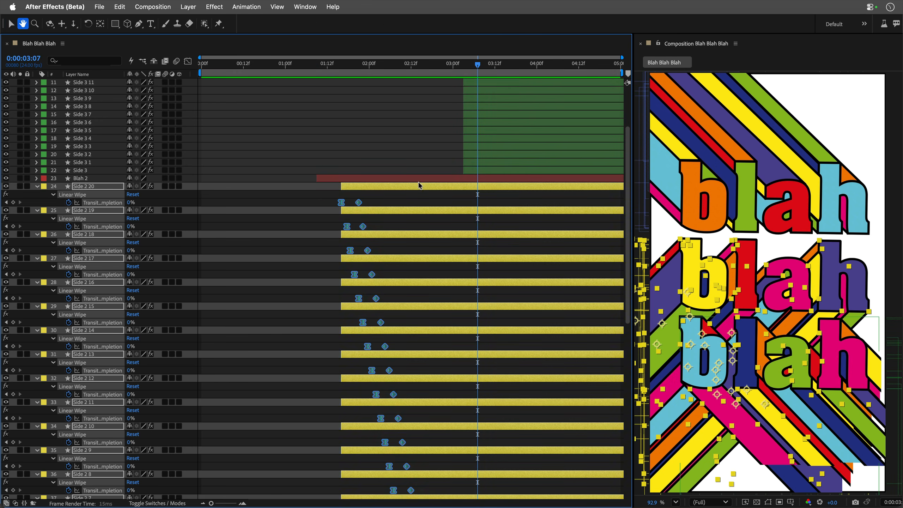
scroll(430, 192, up, 5)
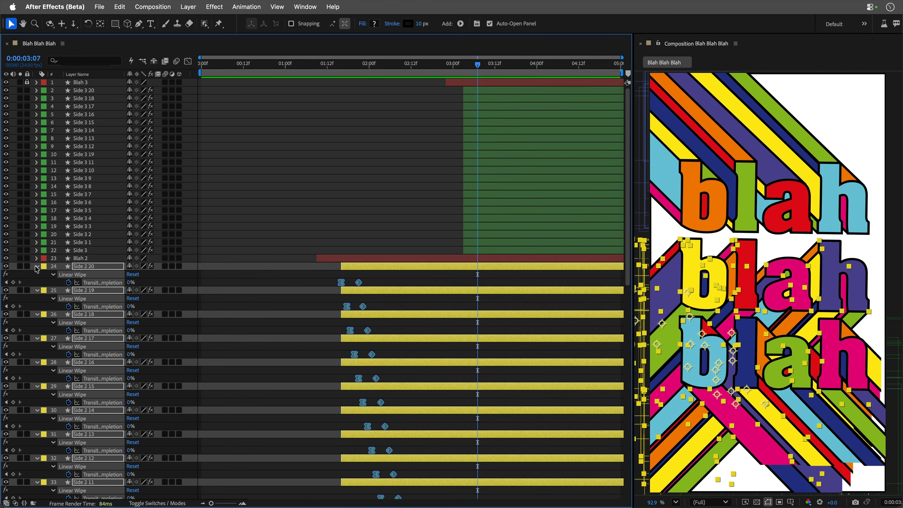
click(37, 266)
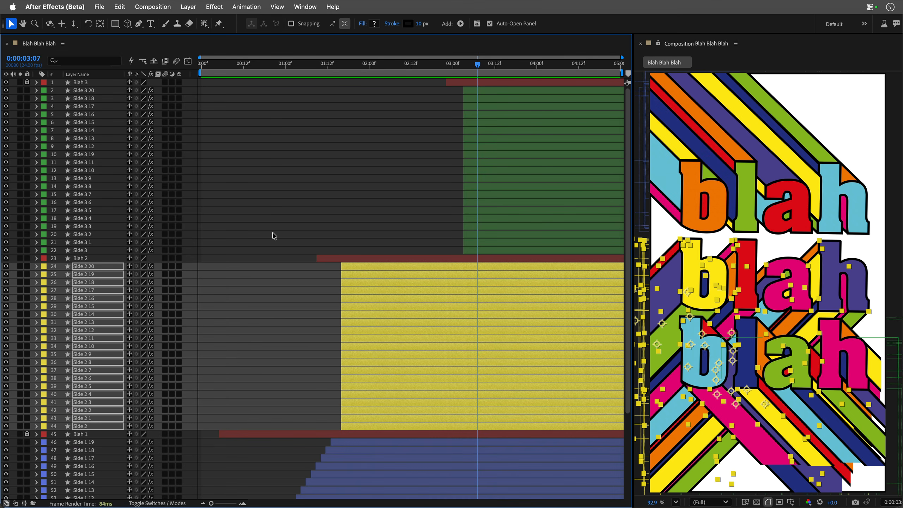
Select all Side 3 layers one by one in scrambled order, starting with Side 3, Side 3 20 and Side 3 15 and ending with Side 3 1.
click(83, 252)
super+click(83, 90)
super+click(84, 122)
super+click(84, 162)
super+click(84, 194)
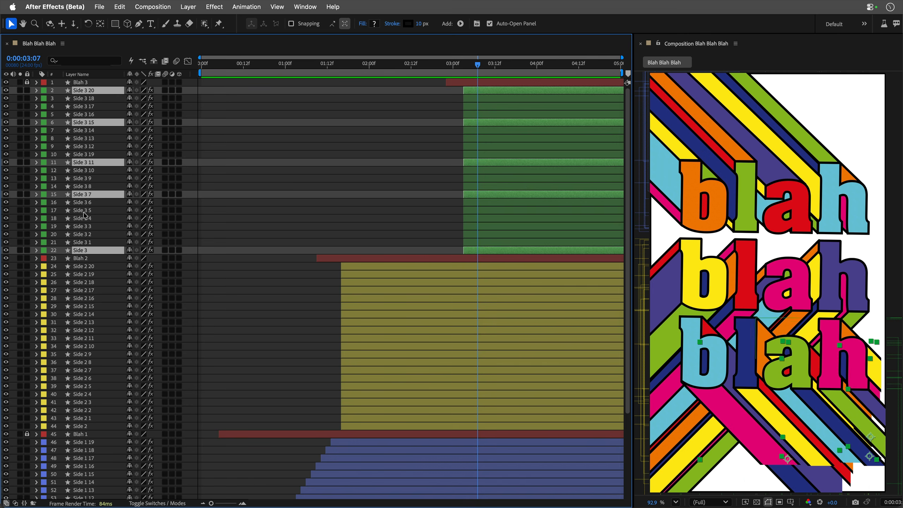
super+click(84, 210)
super+click(84, 234)
super+click(88, 141)
super+click(85, 146)
super+click(90, 107)
super+click(89, 115)
super+click(89, 98)
super+click(90, 155)
super+click(90, 170)
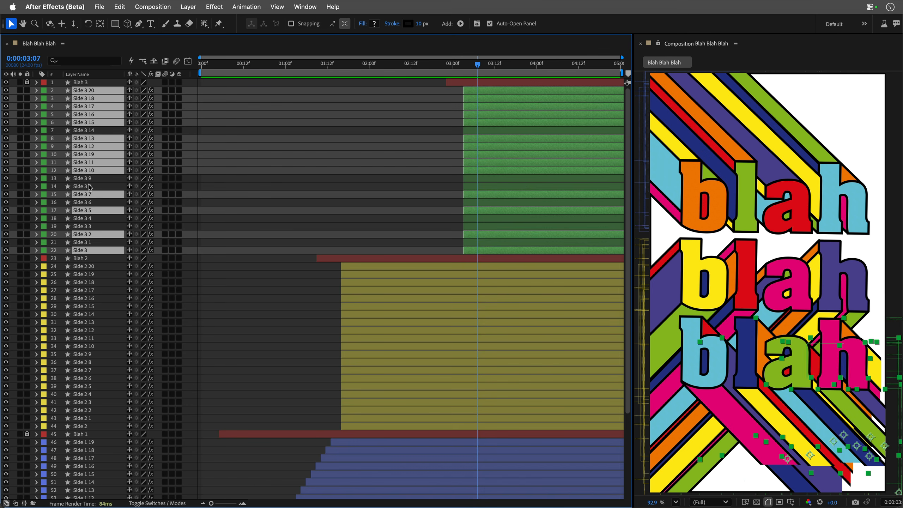
super+click(89, 178)
super+click(89, 186)
super+click(89, 130)
super+click(89, 202)
super+click(89, 218)
super+click(89, 227)
super+click(88, 243)
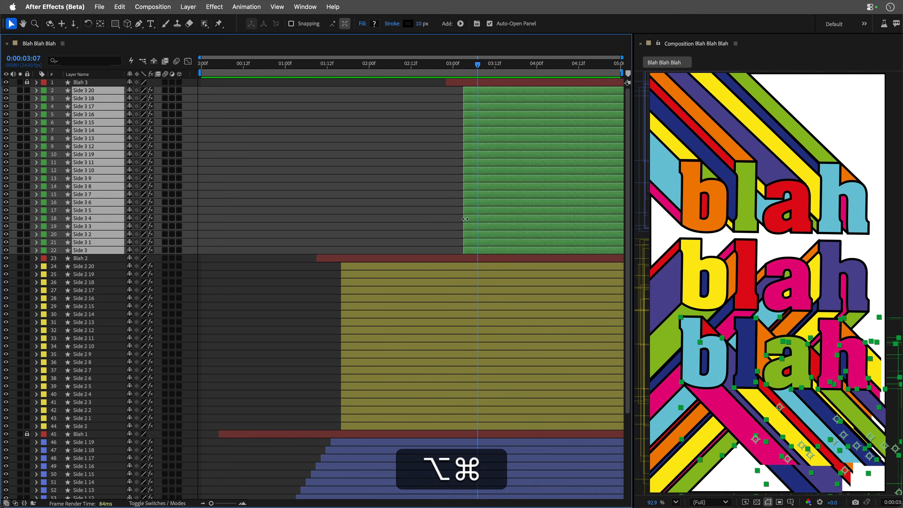
Stagger the Side 3 layers' in points in selection order until the last starts just past 0:00:04:00, and preview from the beginning.
drag(466, 217, 544, 217)
key(Home)
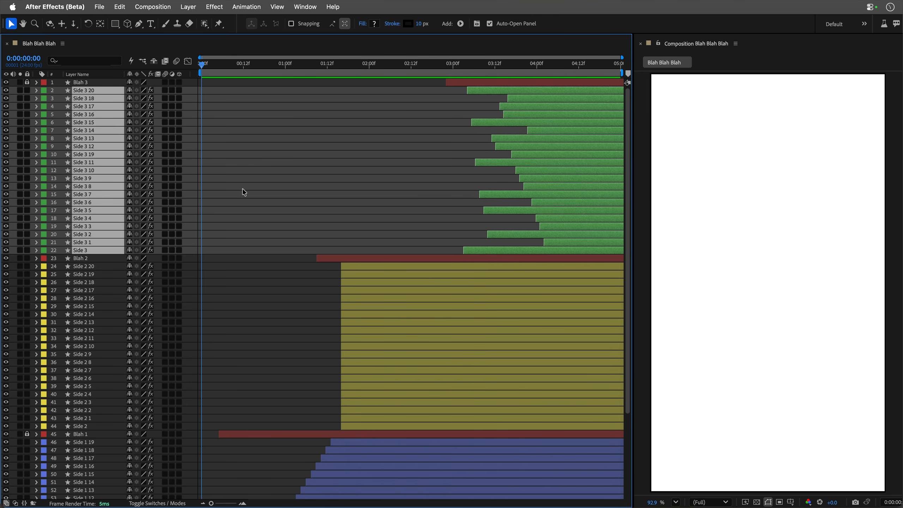
click(244, 193)
key(space)
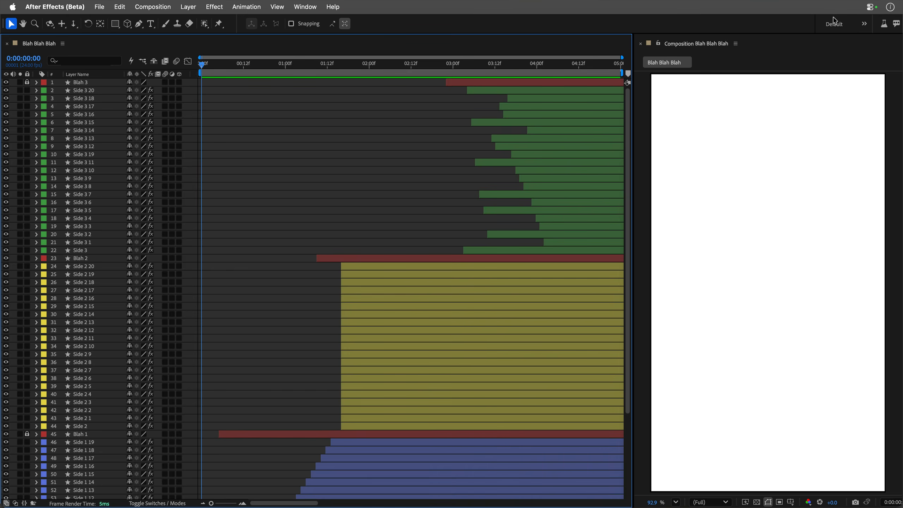
Return to the Default workspace and close the Blah Blah Blah composition.
click(834, 25)
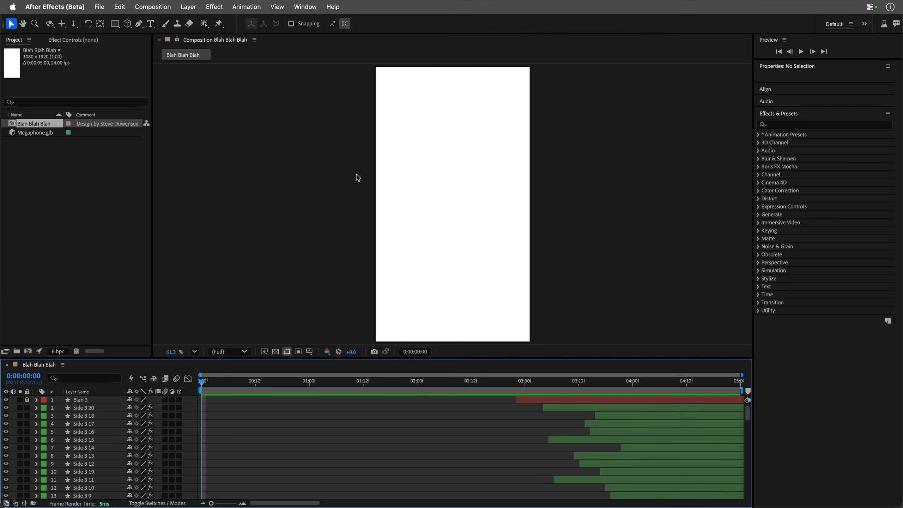
key(super+w)
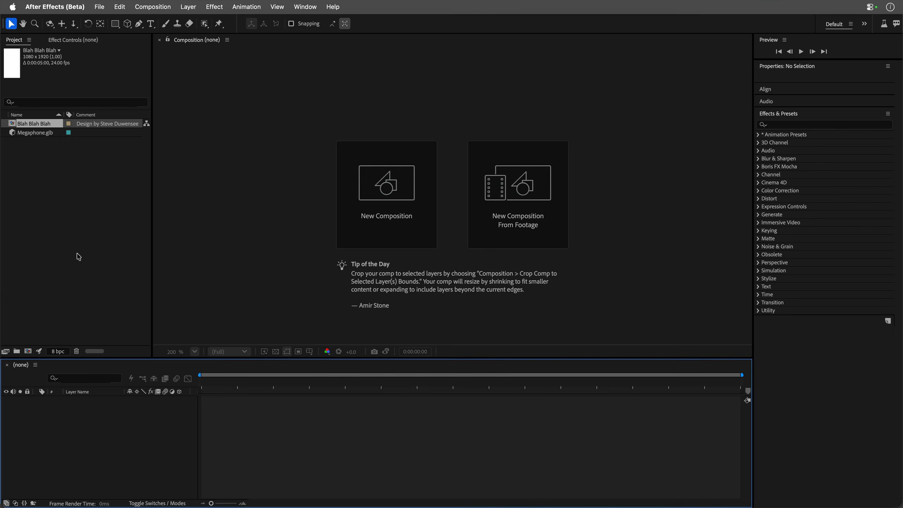
Create a new composition from the Megaphone.glb 3D model.
click(28, 134)
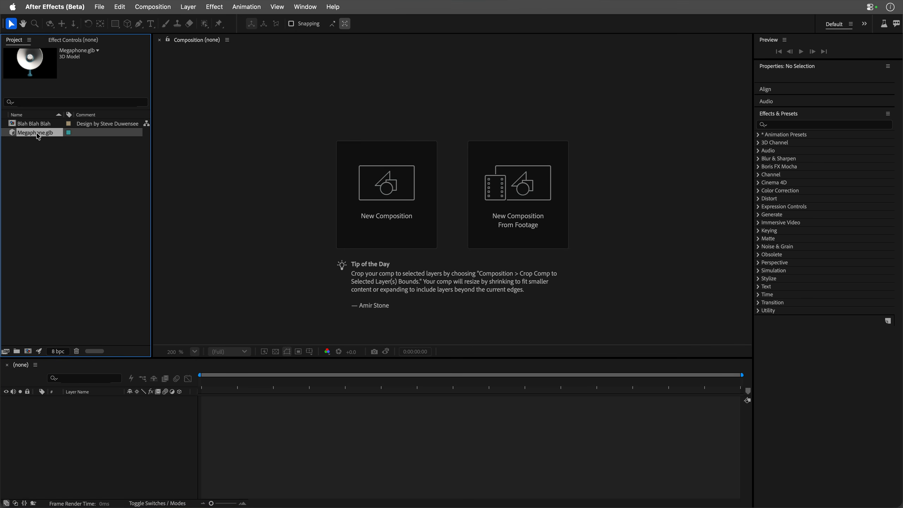
drag(37, 136, 452, 217)
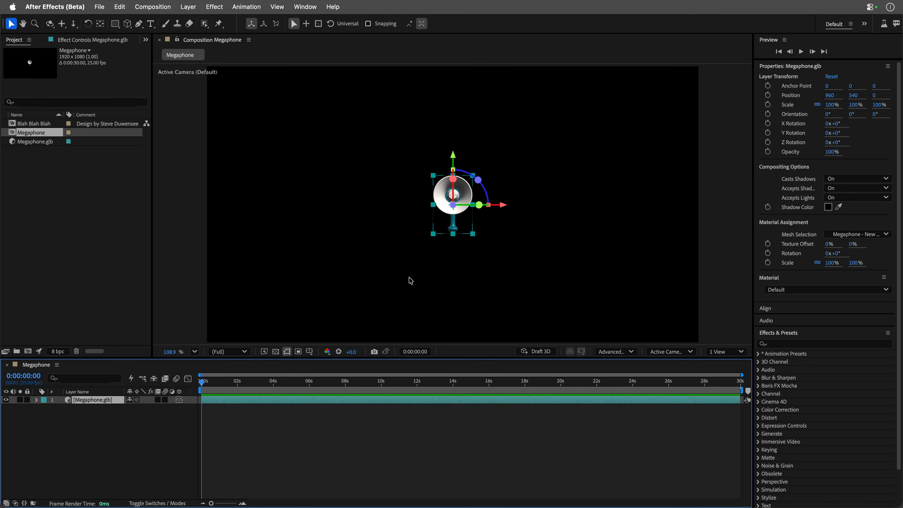
Set the Megaphone composition's duration to 0:00:05:00.
key(super+k)
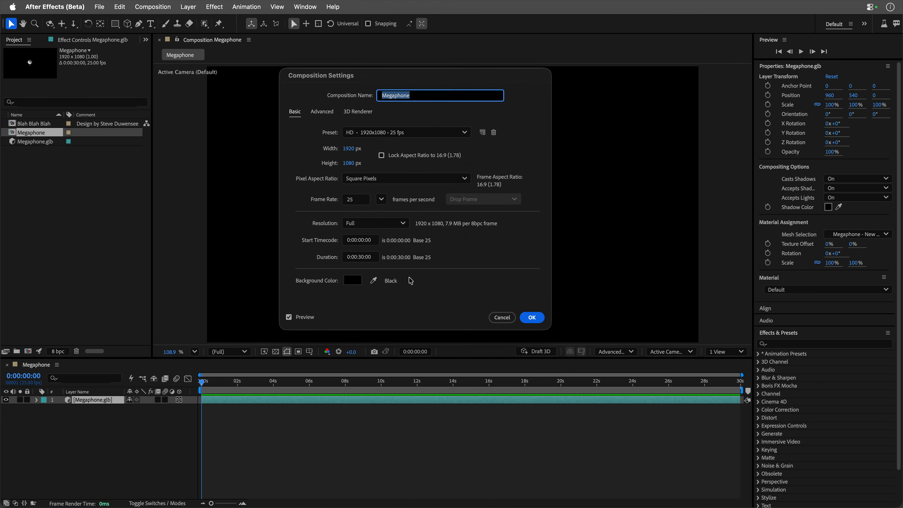
drag(373, 257, 304, 254)
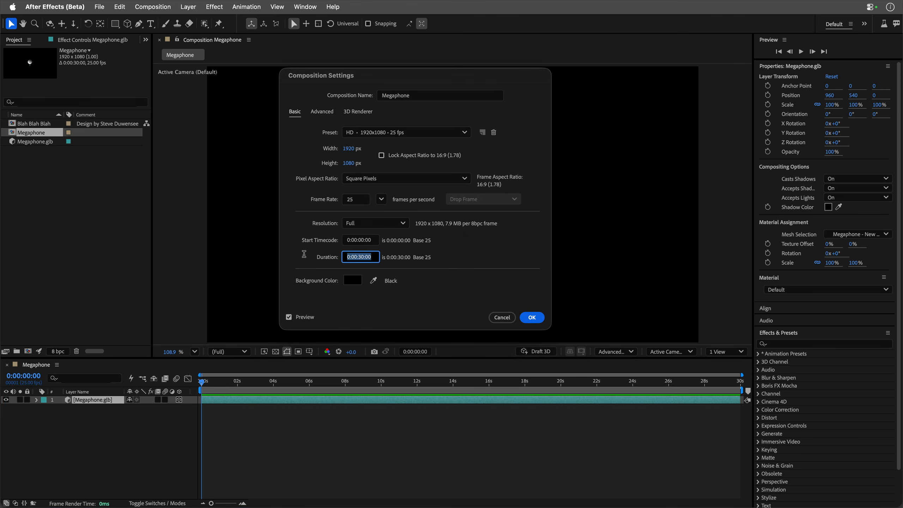
text(500)
key(Return)
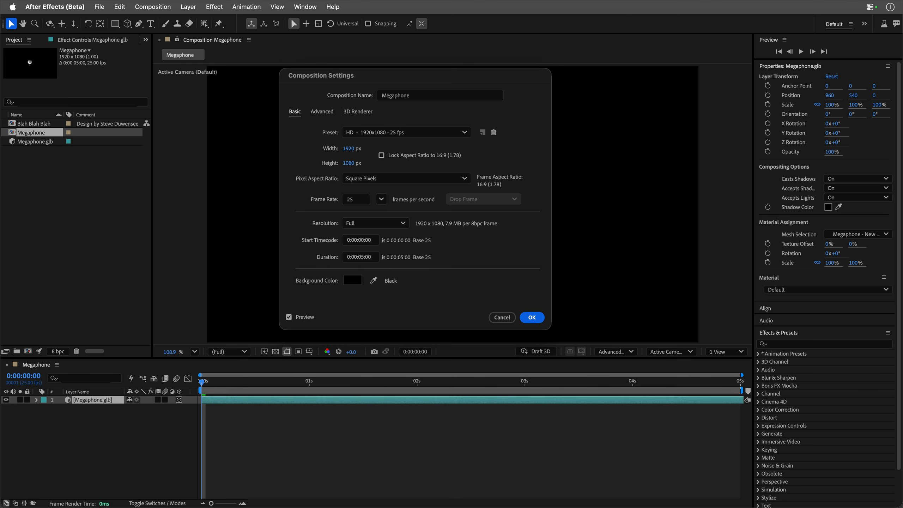
Set the Megaphone.glb layer's Y orientation to 90° so the megaphone faces sideways.
key(r)
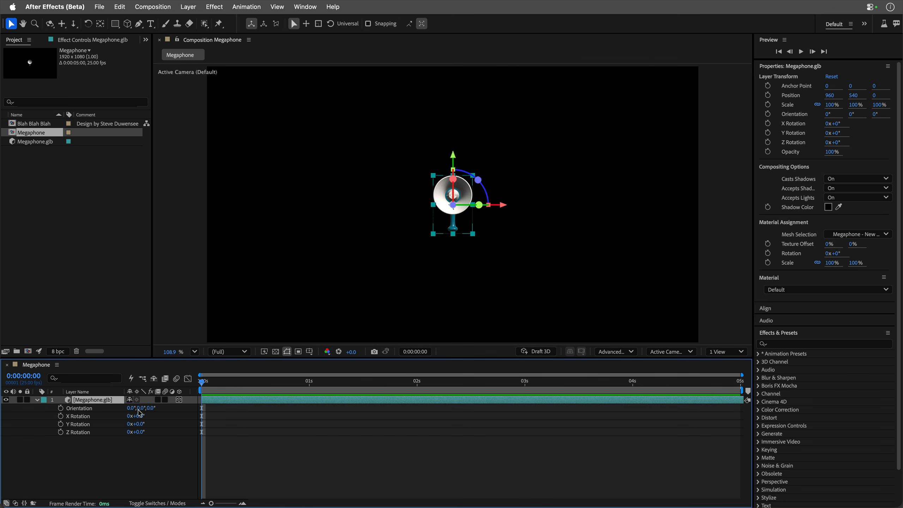
click(139, 408)
text(90)
key(Return)
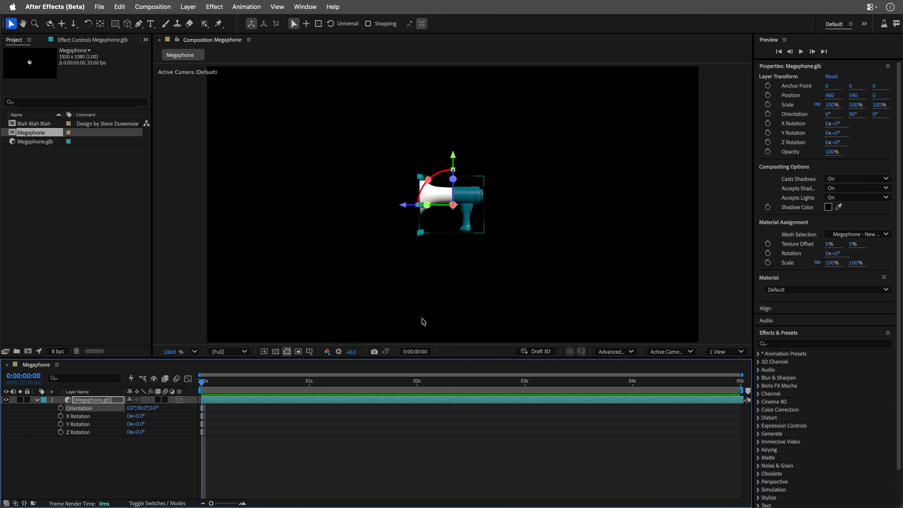
Move the megaphone sideways to X position 640 and shift its anchor point behind it to 2220 in Z.
drag(414, 206, 326, 207)
key(y)
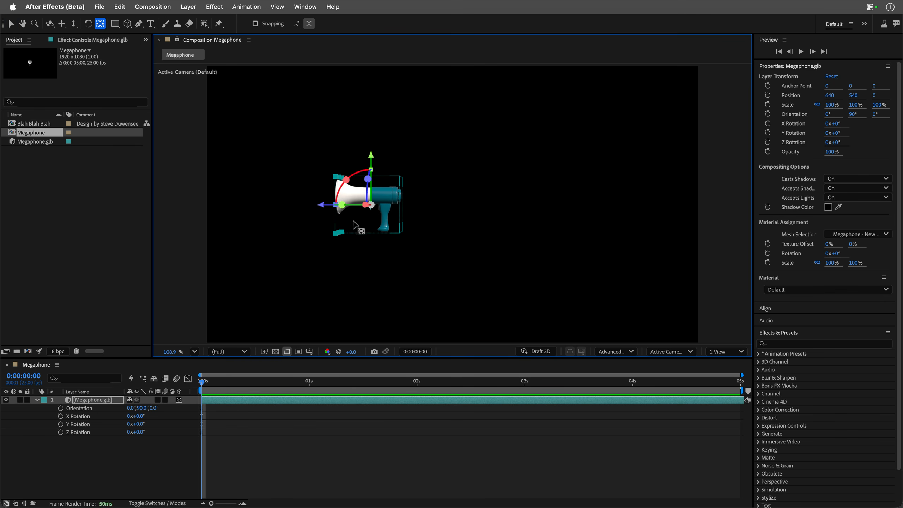
drag(325, 208, 445, 205)
click(11, 23)
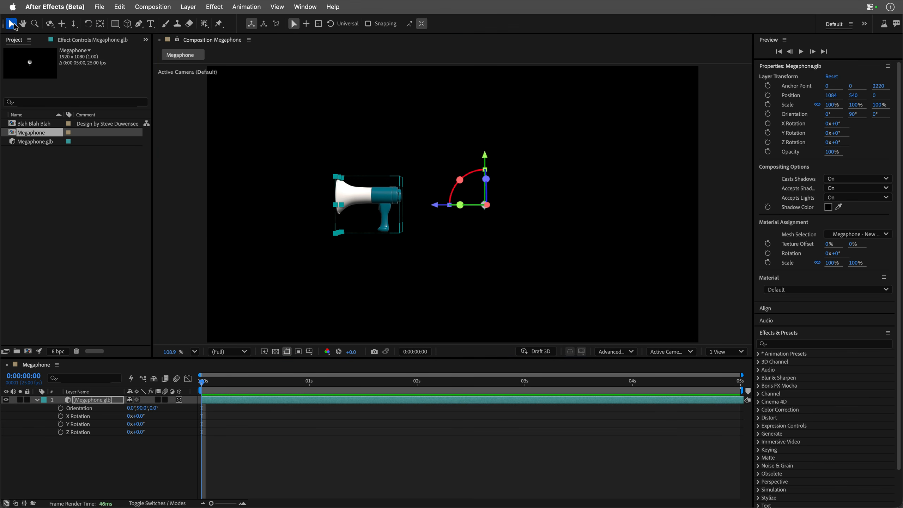
Duplicate the Megaphone.glb layer repeatedly until there are 34 layers, and collapse the original layer's properties.
click(84, 401)
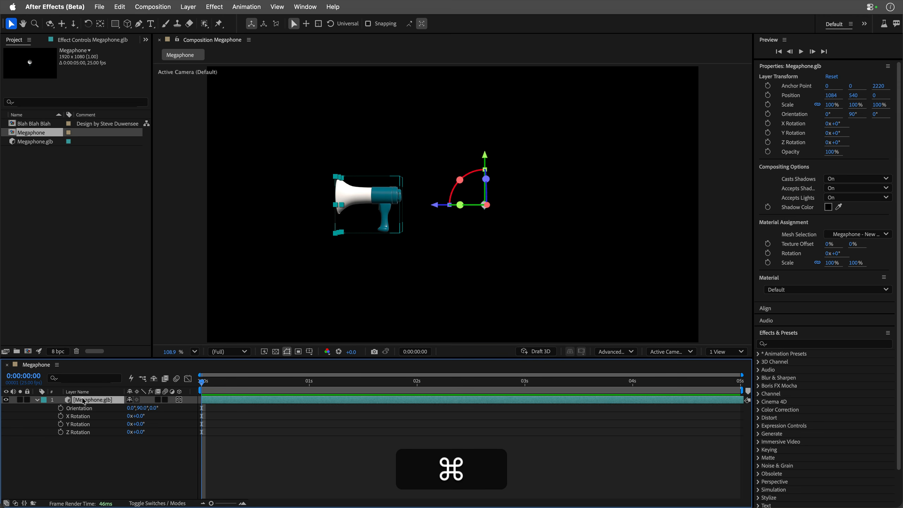
key(super+d)
key(super+d)
key(super+d)
key(super+d)
key(super+d)
key(super+d)
key(super+d)
key(super+d)
key(super+d)
key(super+d)
key(super+d)
key(super+d)
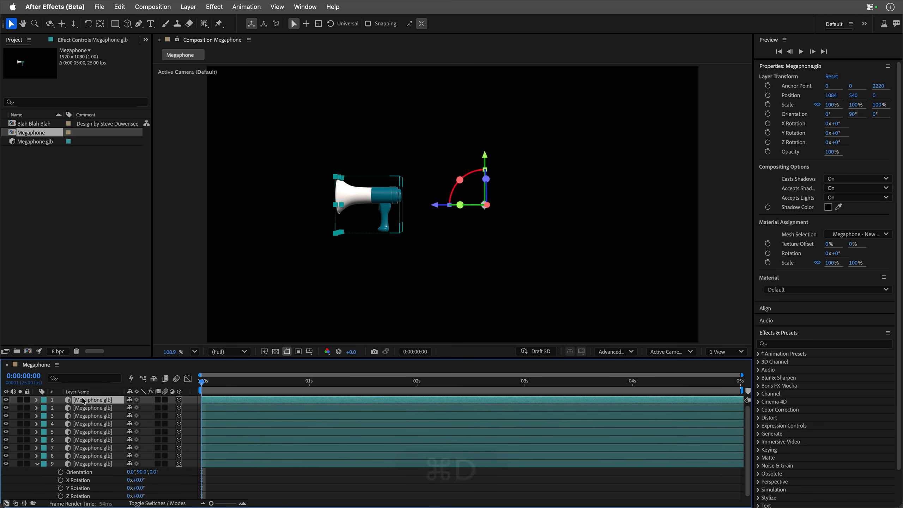
key(super+d)
key(super+d)
key(super+d)
key(super+d)
key(super+d)
key(super+d)
key(super+d)
key(super+d)
key(super+d)
key(super+d)
key(super+d)
key(super+d)
key(super+d)
key(super+d)
key(super+d)
key(super+d)
key(super+d)
key(super+d)
key(super+d)
key(super+d)
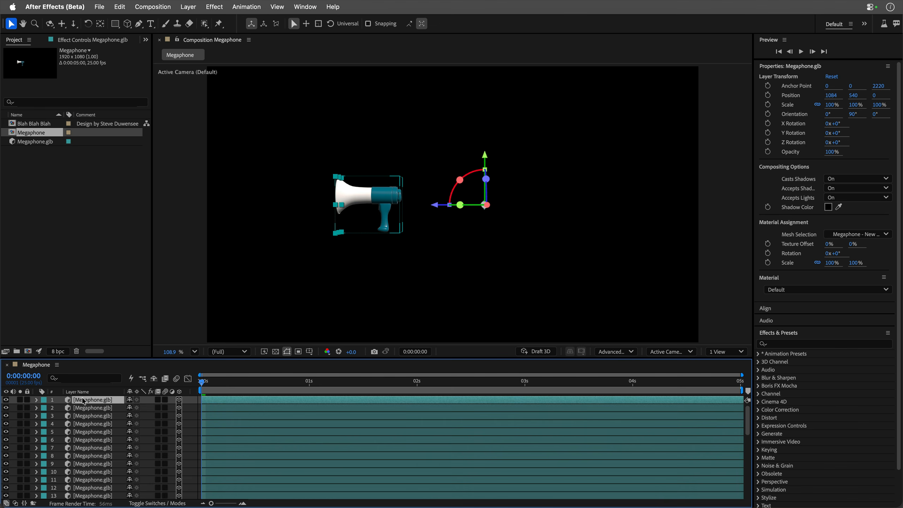
scroll(85, 463, down, 10)
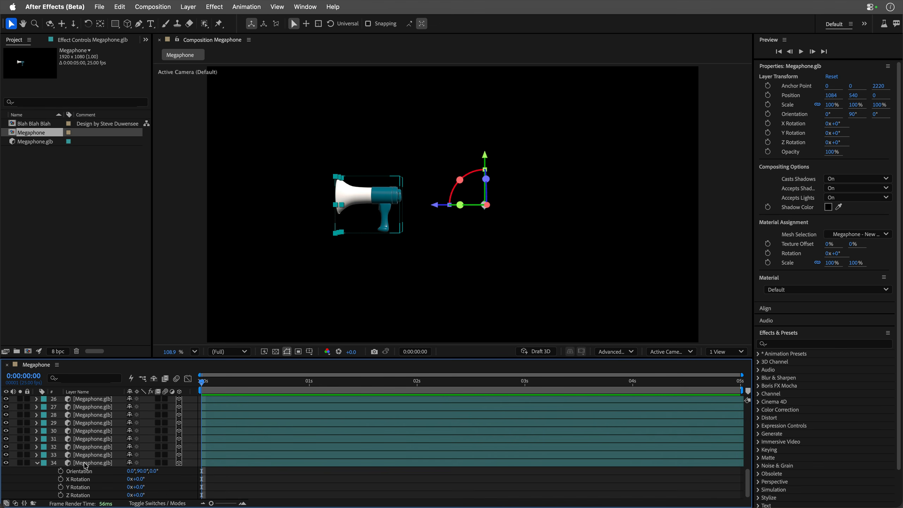
click(37, 463)
scroll(101, 457, up, 10)
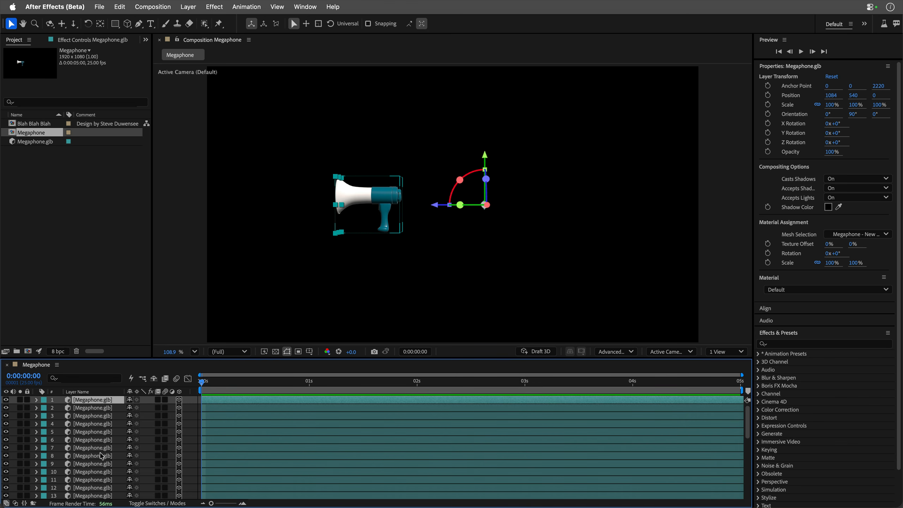
Add starting keyframes on all 34 layers for Anchor Point, Position, Scale, Orientation and X, Y and Z Rotation.
key(super+a)
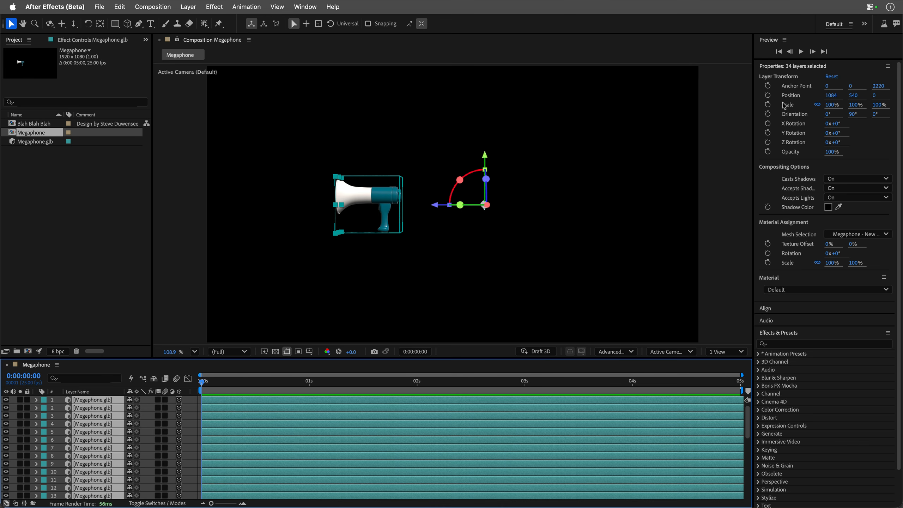
click(768, 87)
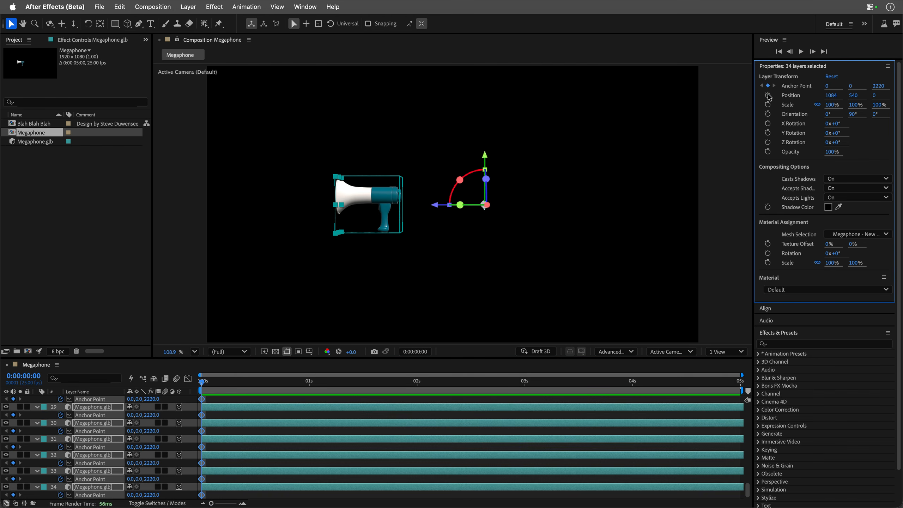
click(768, 95)
click(767, 104)
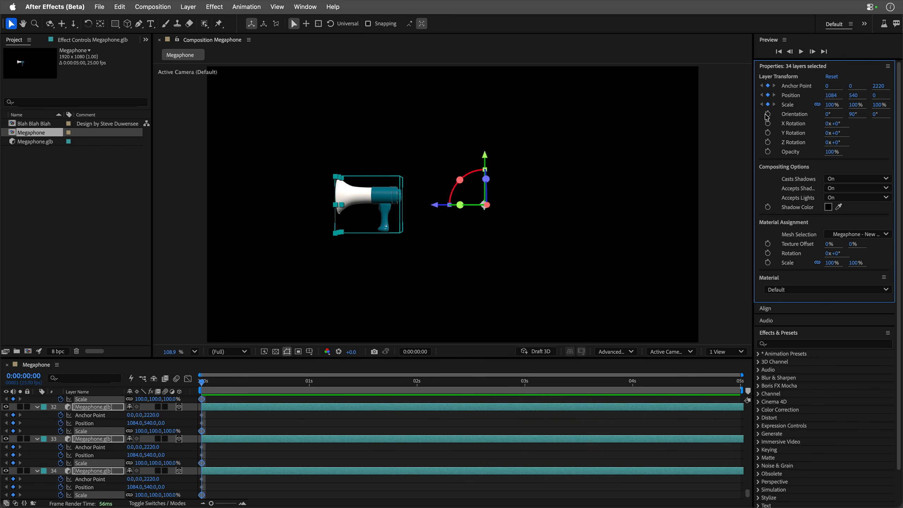
click(768, 114)
click(767, 124)
click(767, 133)
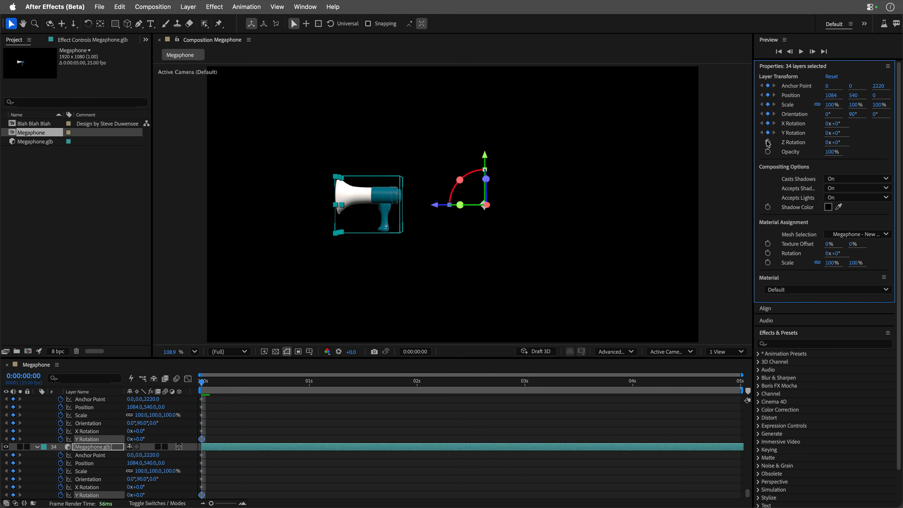
click(768, 142)
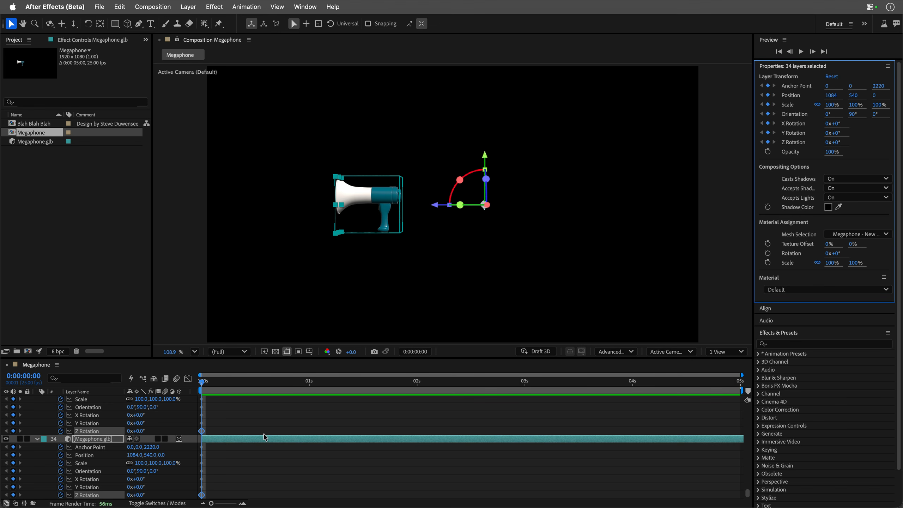
At 0:00:04:24, offset the selected layers' Y Rotation progressively by 10.5° per layer to form a closed ring of megaphones.
drag(211, 383, 738, 383)
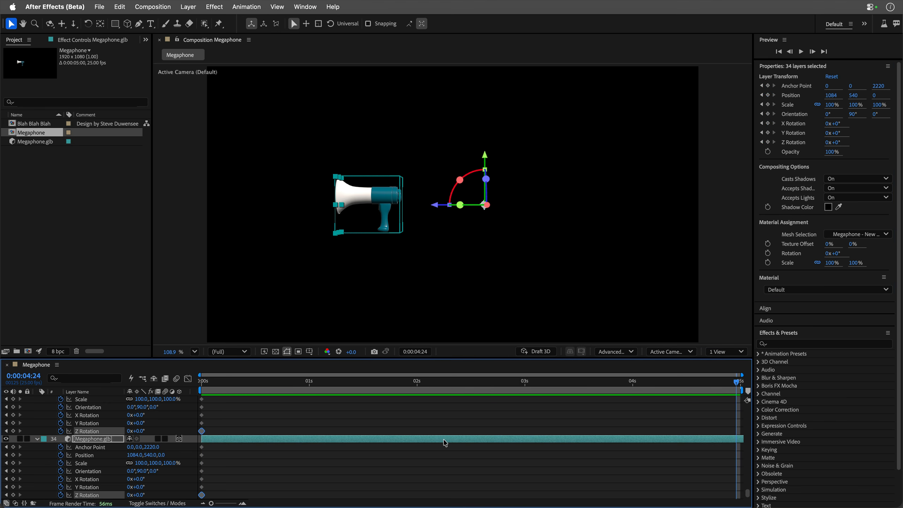
scroll(445, 443, up, 15)
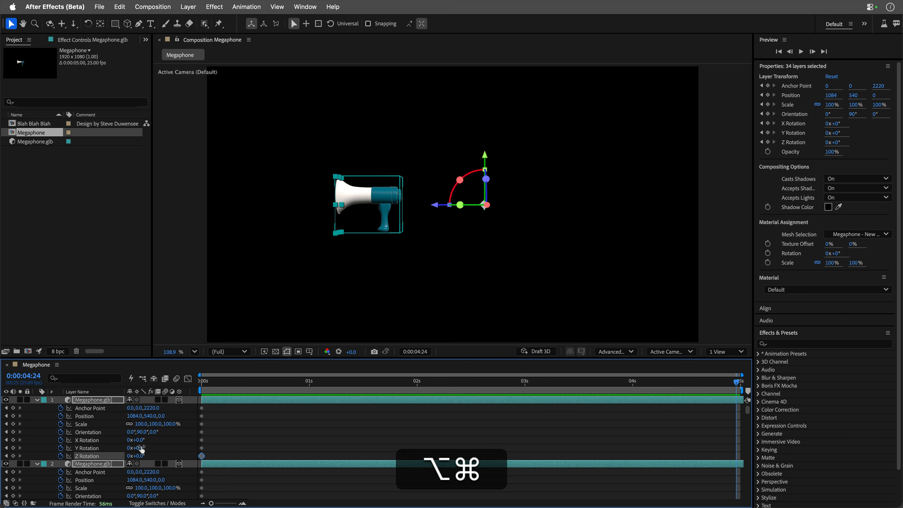
drag(140, 448, 292, 446)
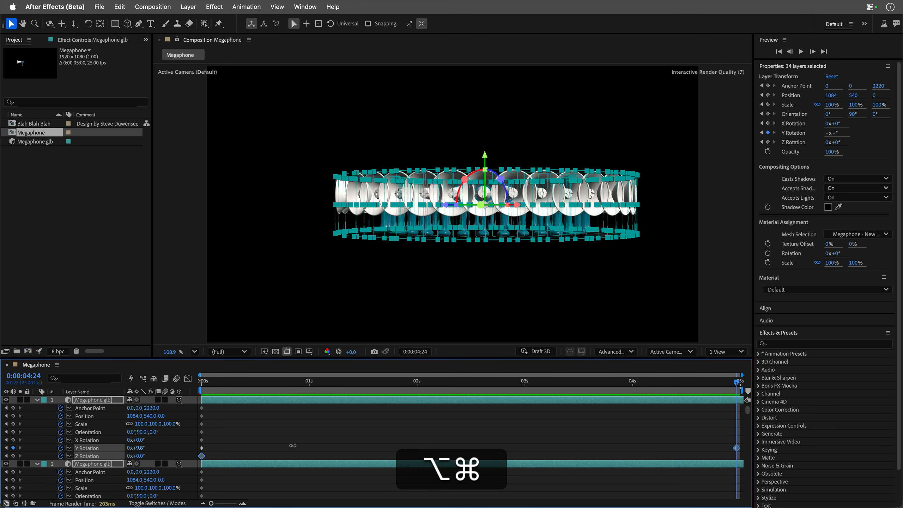
click(50, 23)
drag(441, 196, 247, 314)
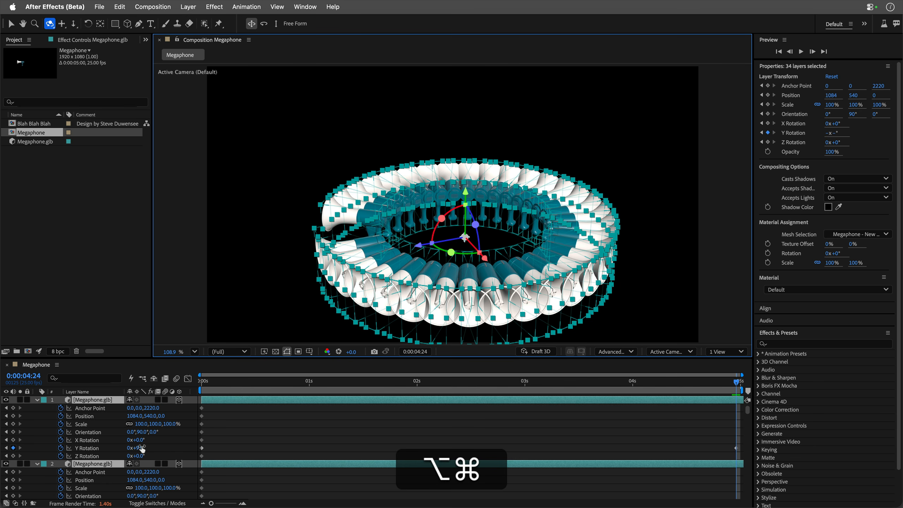
drag(140, 451, 149, 447)
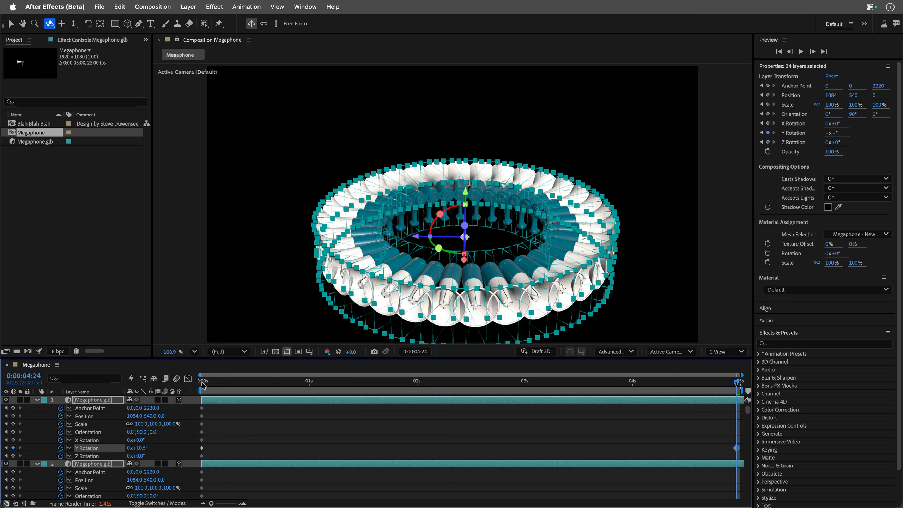
Enable Draft 3D without the ground plane and preview the ring animation from the beginning.
click(536, 351)
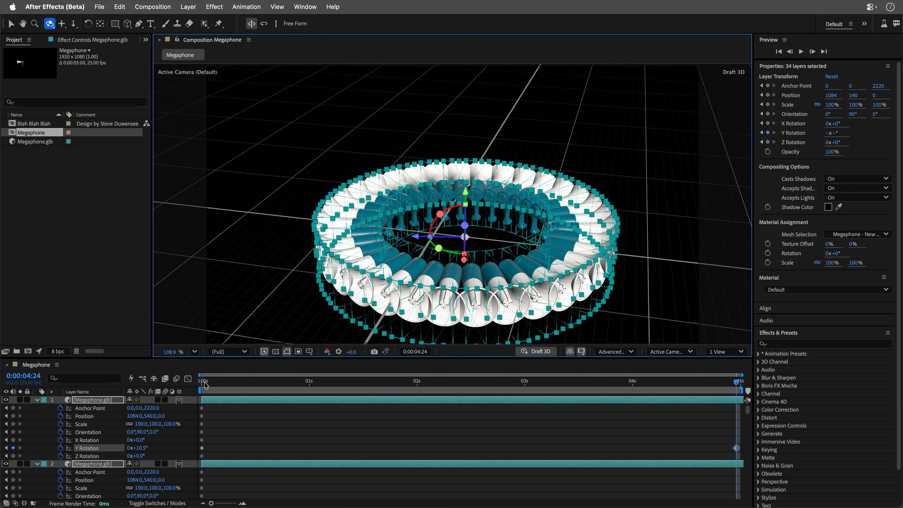
click(569, 352)
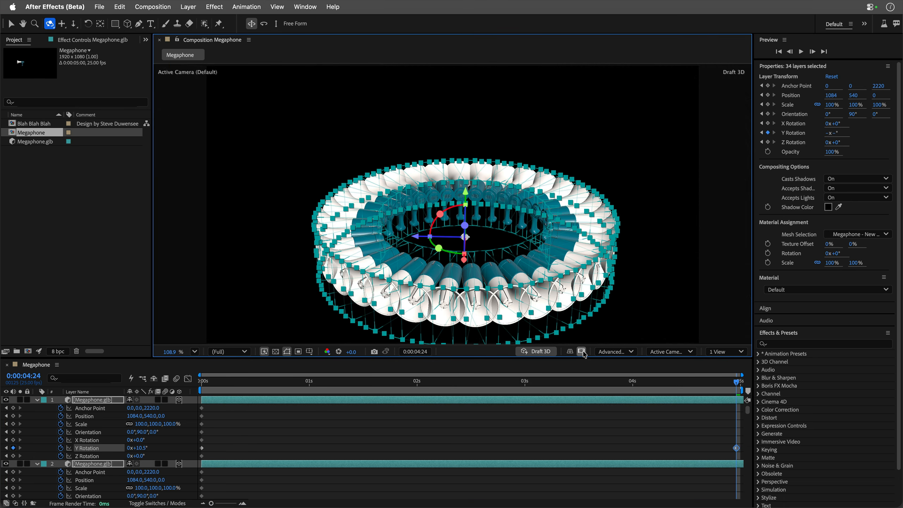
drag(219, 385, 202, 385)
key(space)
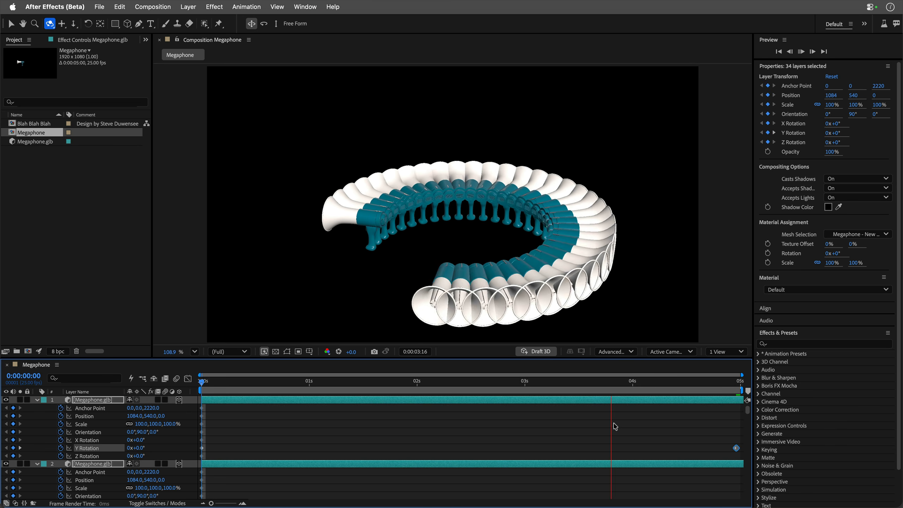
key(space)
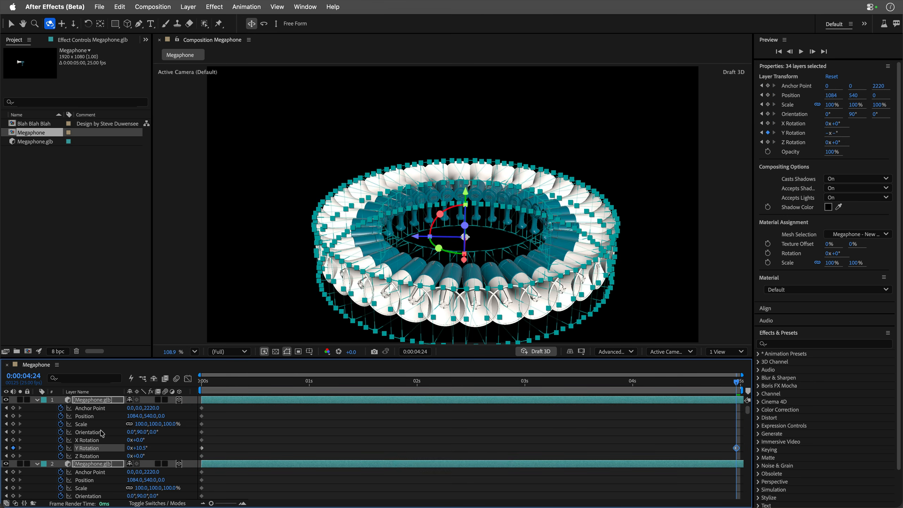
At 0:00:04:24, offset the layers progressively by 75.3 in Y anchor point, 3.3% scale, 1.7° X rotation, 0.8° Z rotation and 217.3° Z orientation.
drag(142, 408, 200, 441)
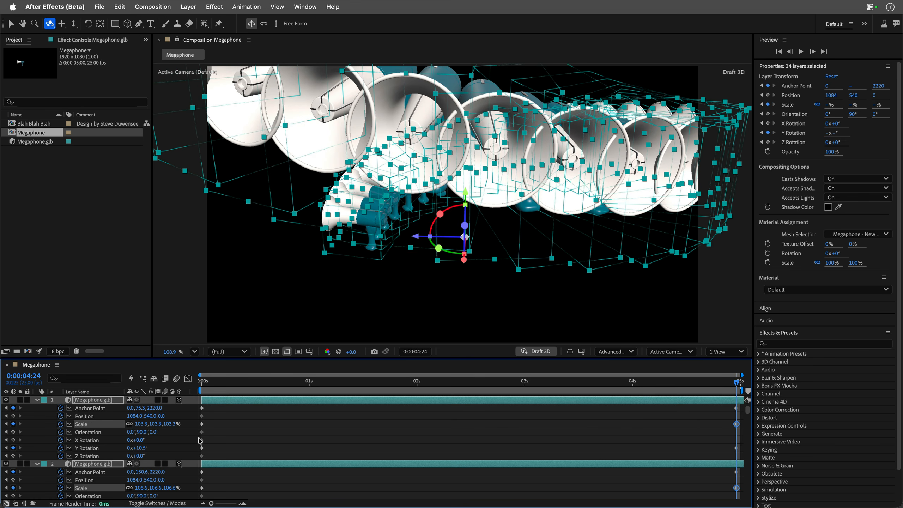
drag(140, 455, 137, 433)
Preview the scattered megaphone animation from the beginning through its last frame, and close the Megaphone composition.
click(210, 386)
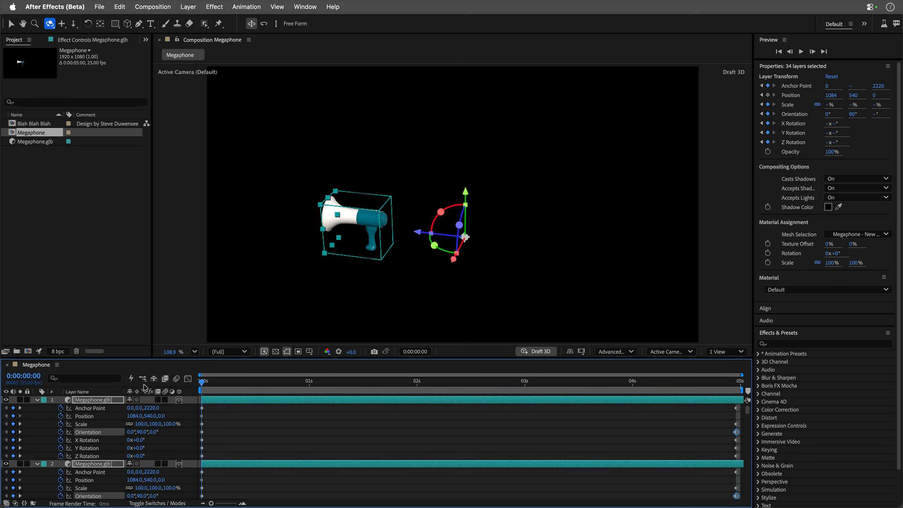
key(space)
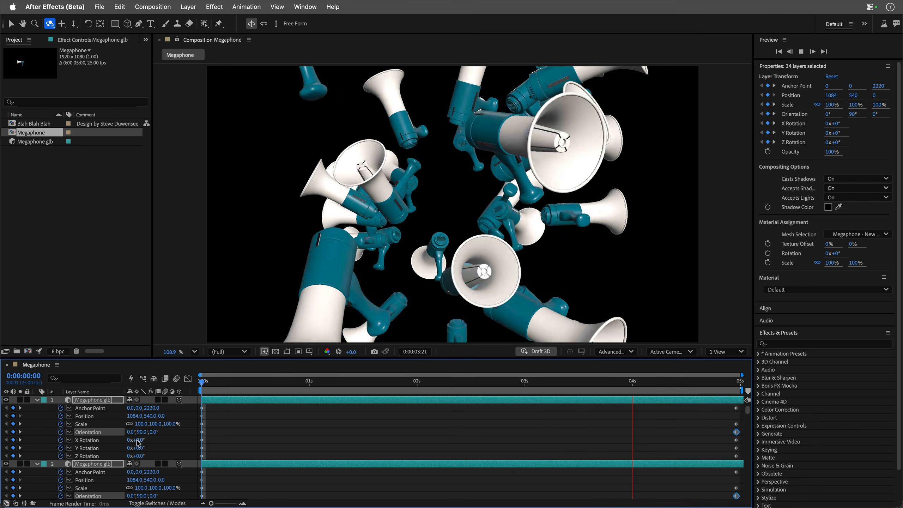
key(space)
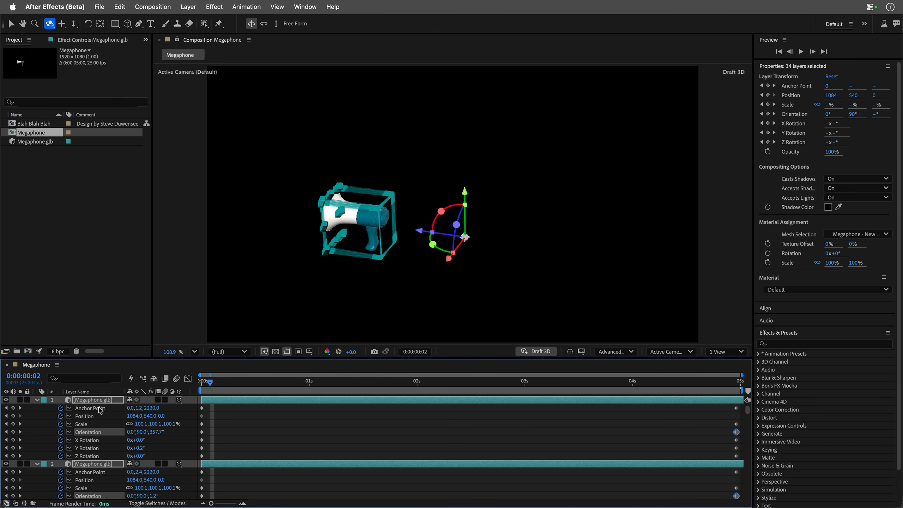
key(End)
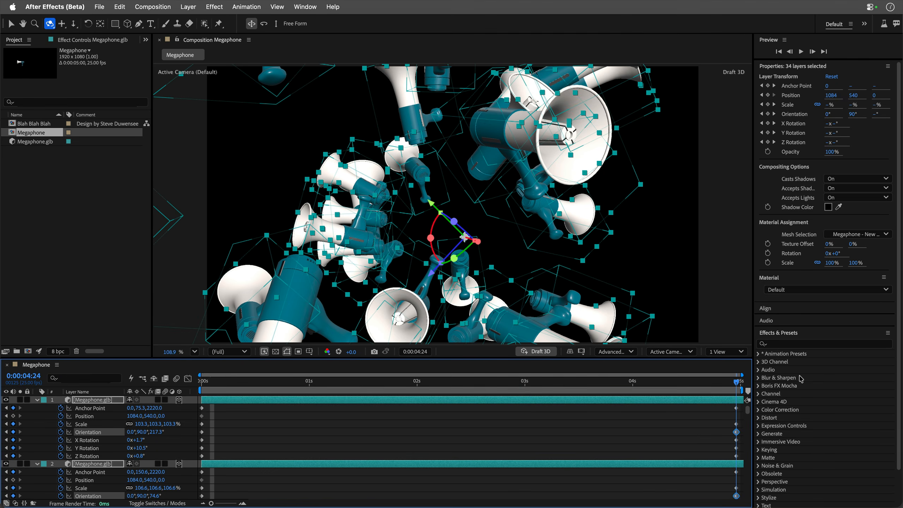
key(v)
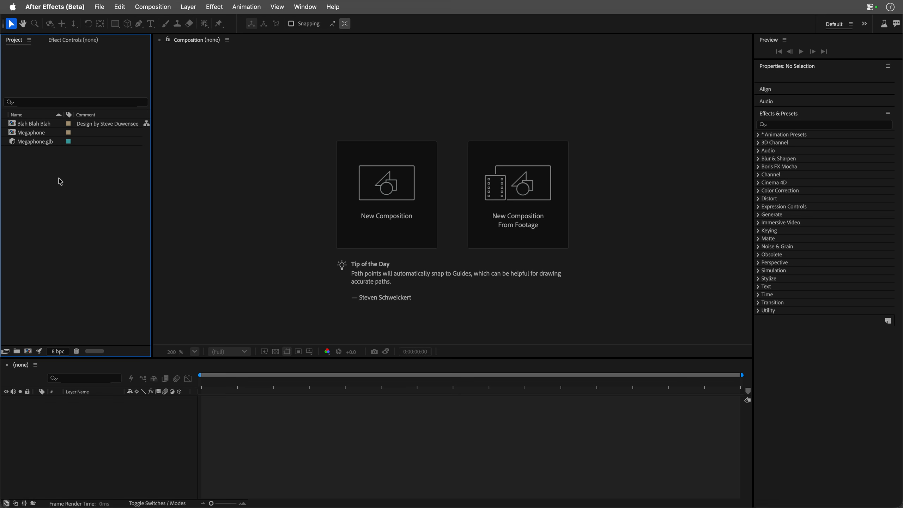
Import Peaceful.psd as a Composition with Editable Layer Styles.
double_click(60, 181)
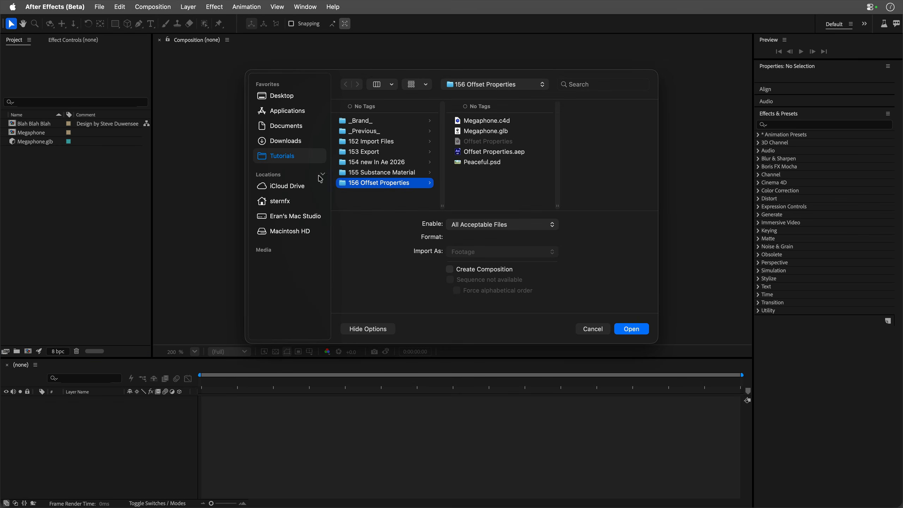
click(477, 164)
key(space)
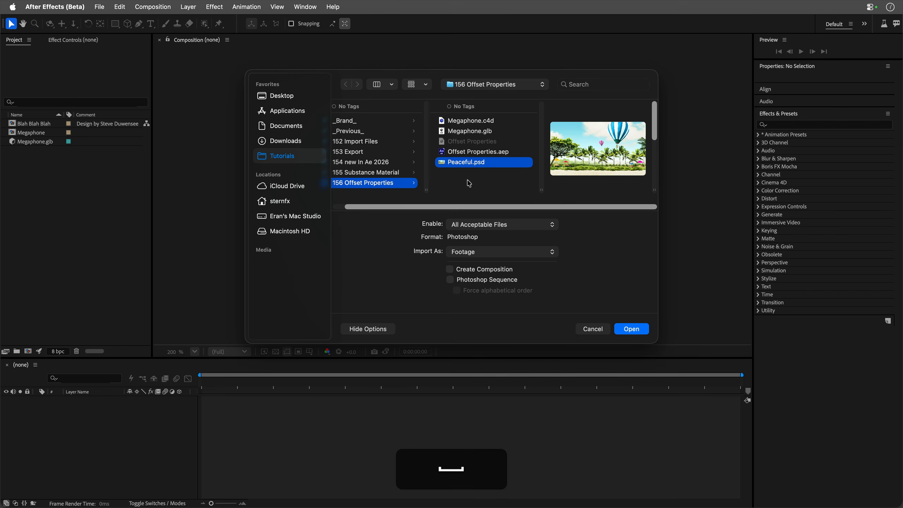
key(space)
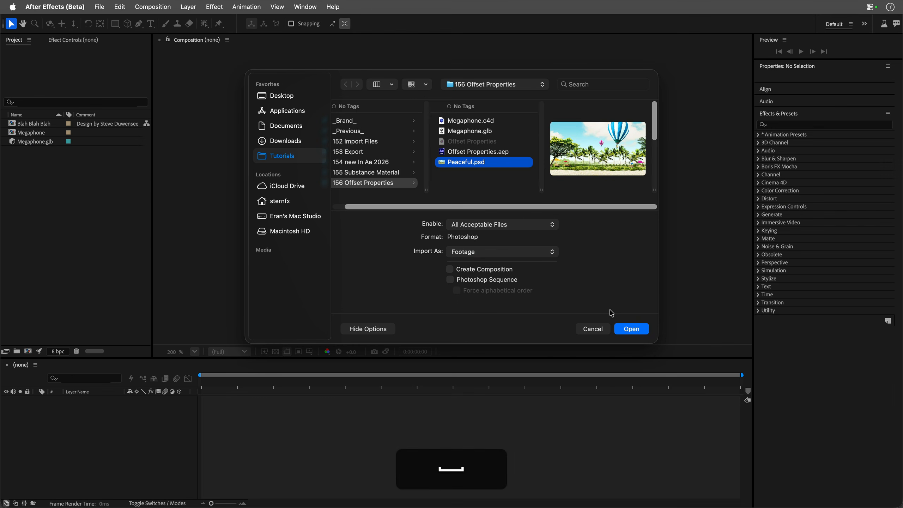
click(632, 329)
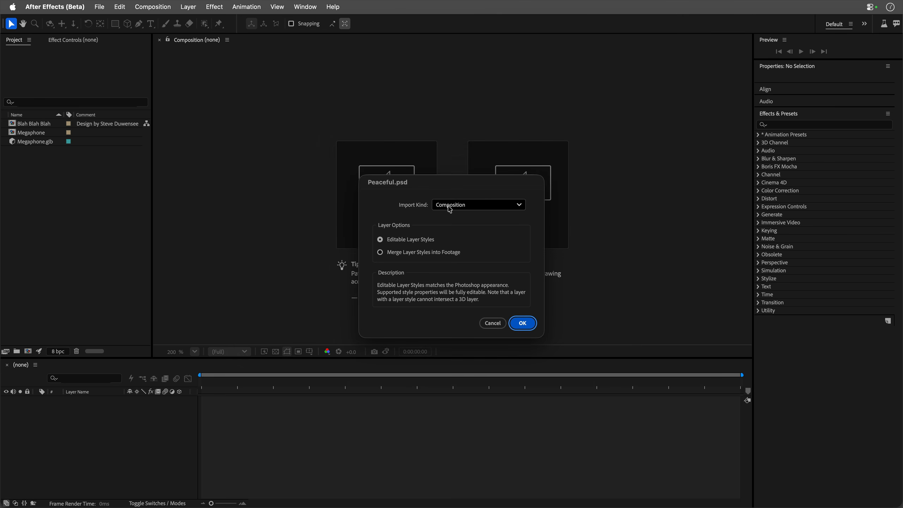
click(459, 206)
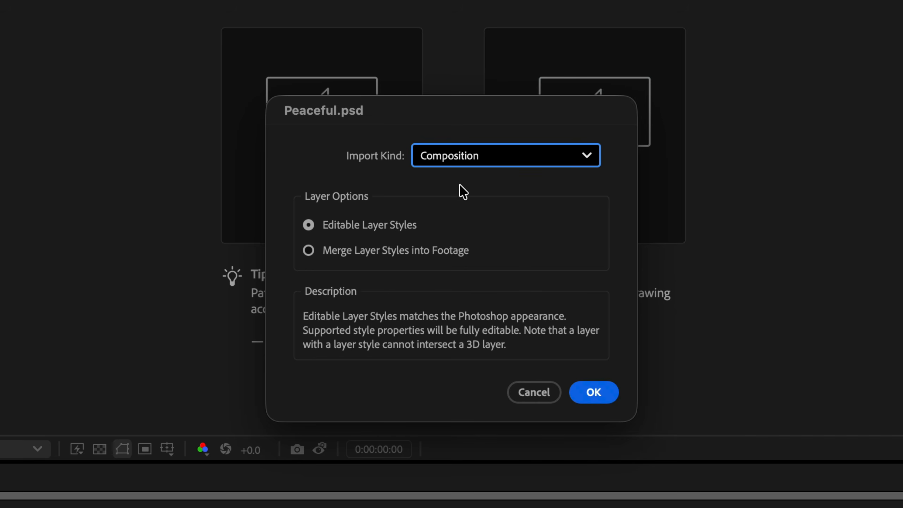
click(593, 394)
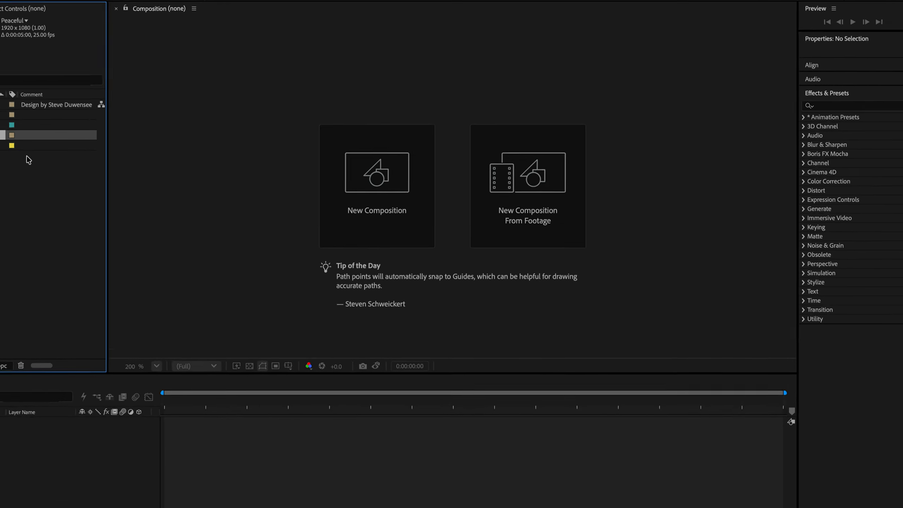
Make all 11 layers of the Peaceful composition 3D and switch its renderer to Classic 3D.
double_click(28, 151)
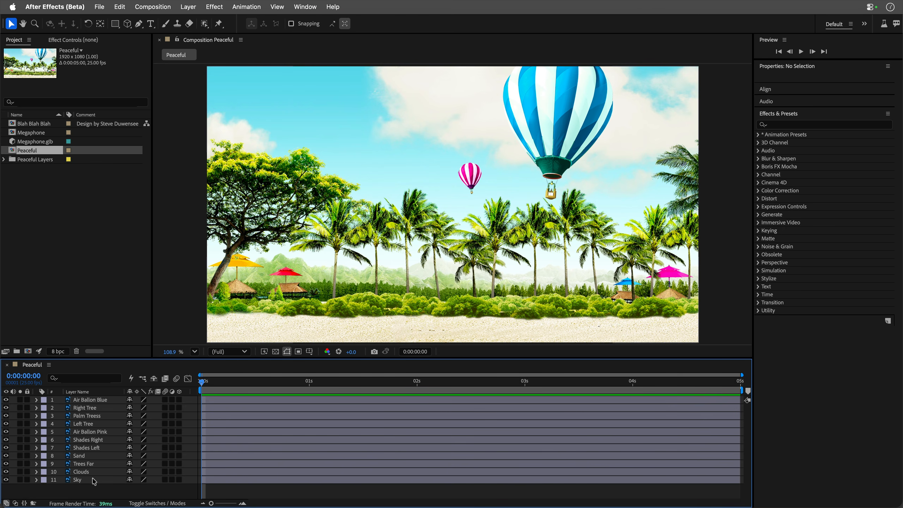
drag(179, 399, 184, 491)
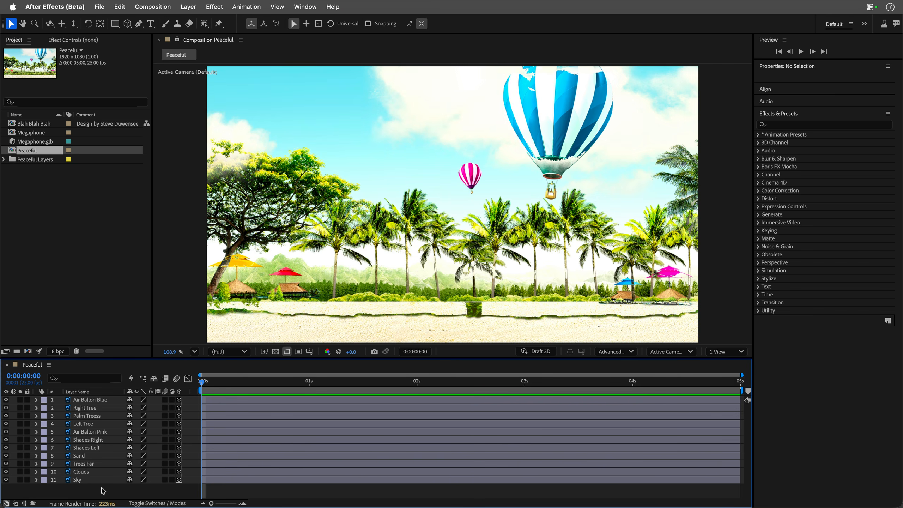
drag(103, 491, 77, 391)
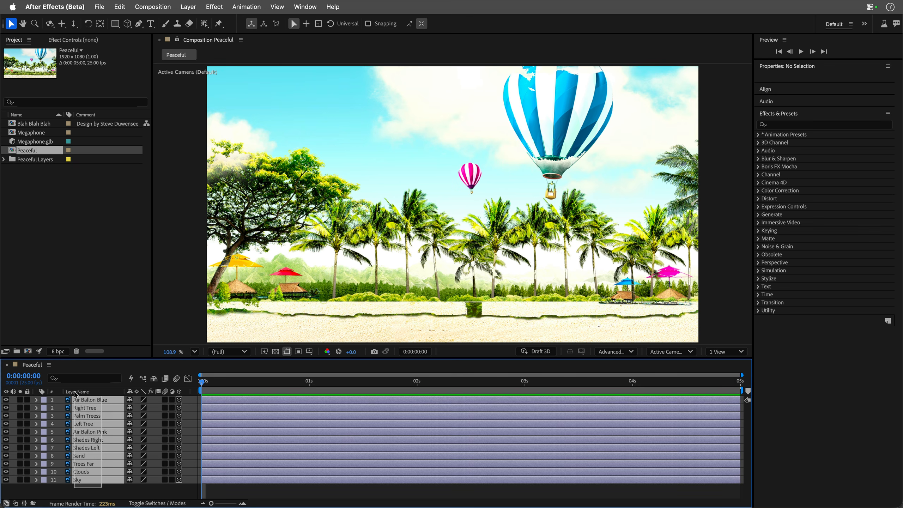
click(625, 352)
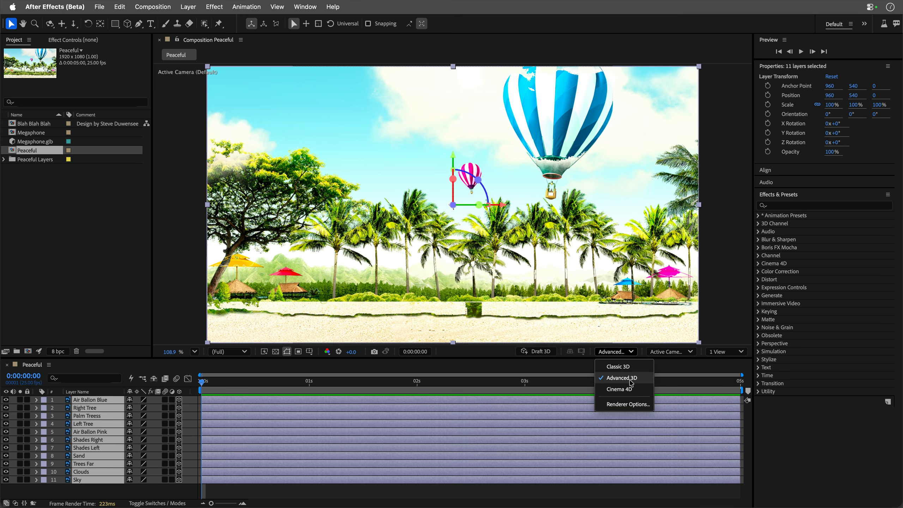
click(618, 367)
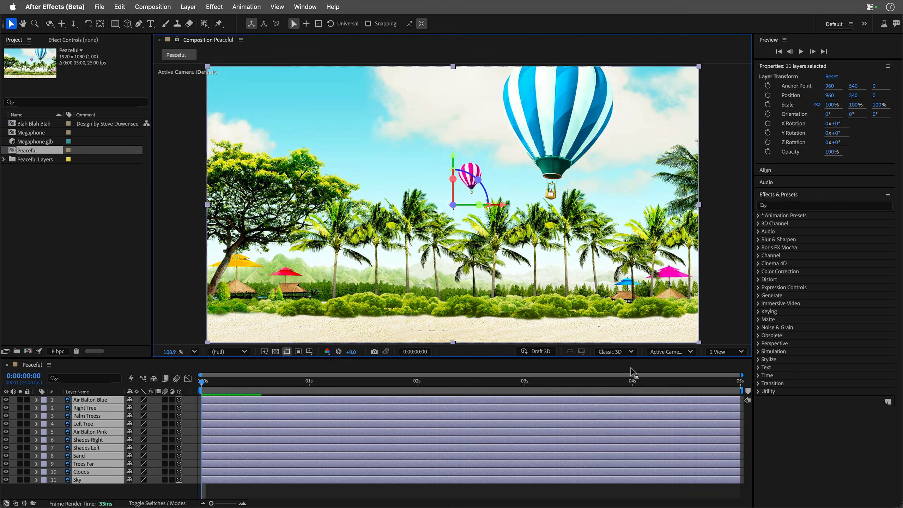
key(F2)
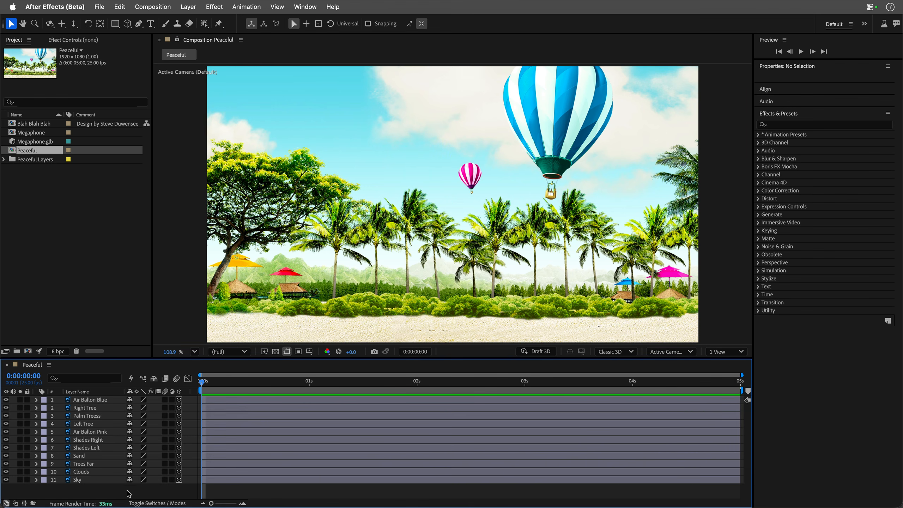
Offset all layers from Air Ballon Blue to Sky progressively by 326.3 in Z position and 12.2% in scale per layer.
click(79, 401)
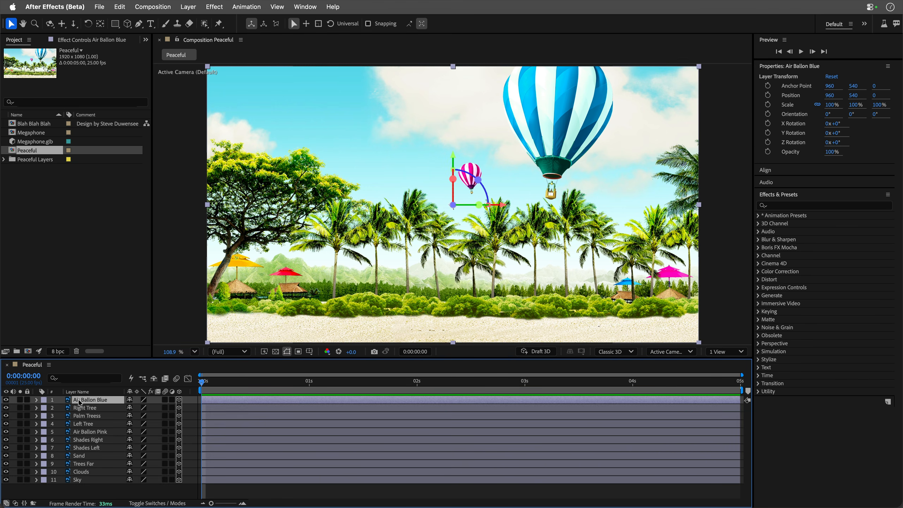
shift+click(80, 482)
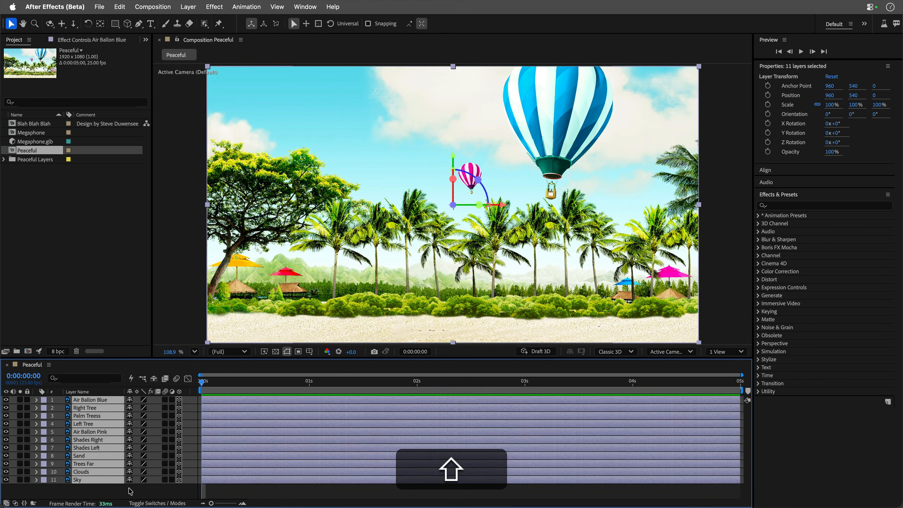
key(p)
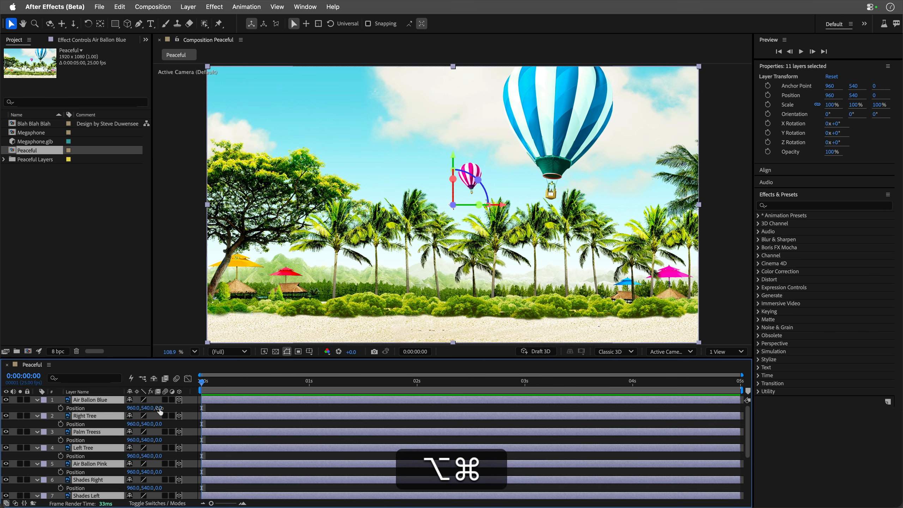
drag(158, 408, 530, 408)
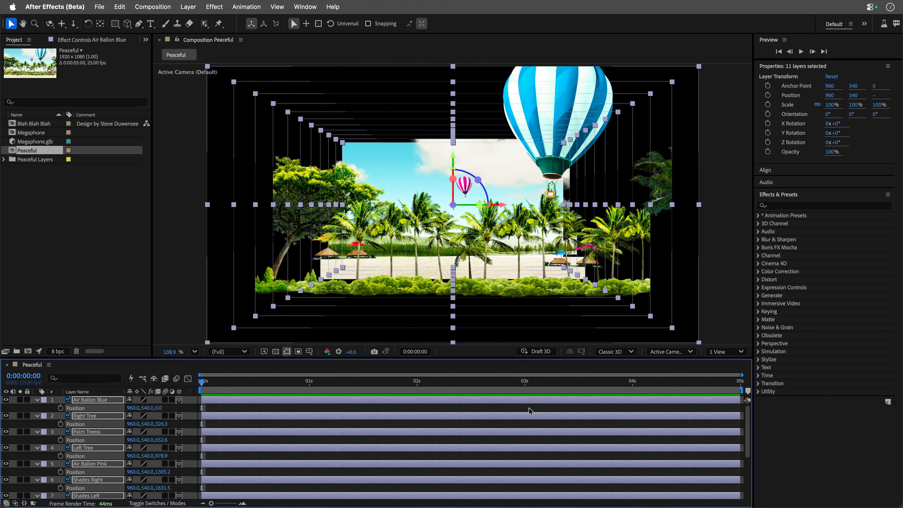
key(s)
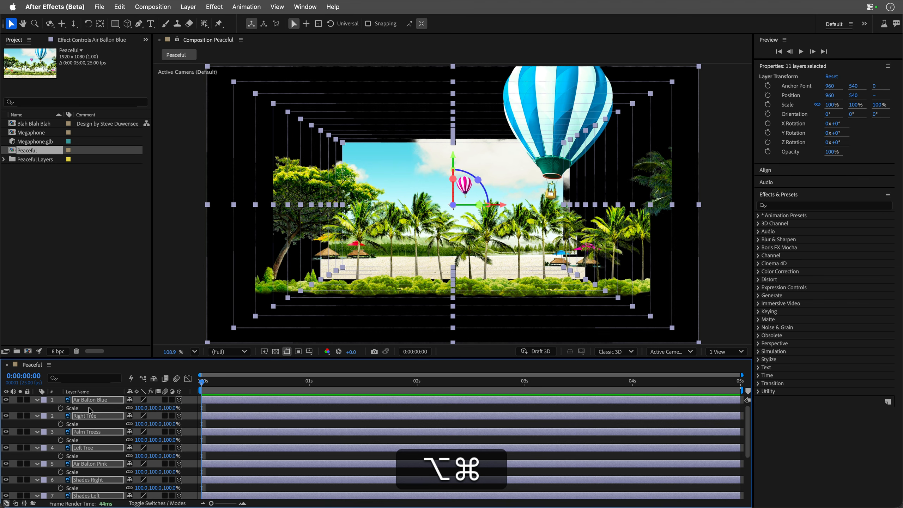
drag(170, 408, 225, 407)
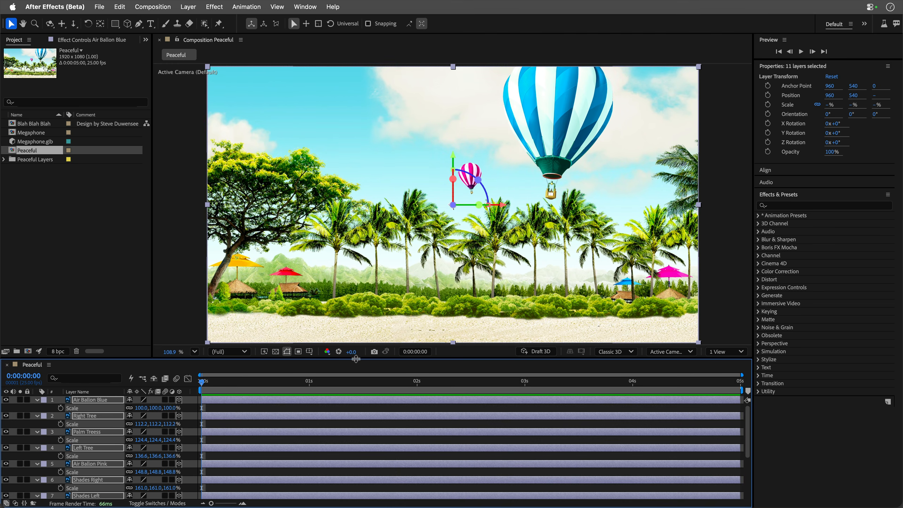
Examine the layers' depth spacing from Custom View 1, and by dollying and orbiting the default camera.
click(683, 352)
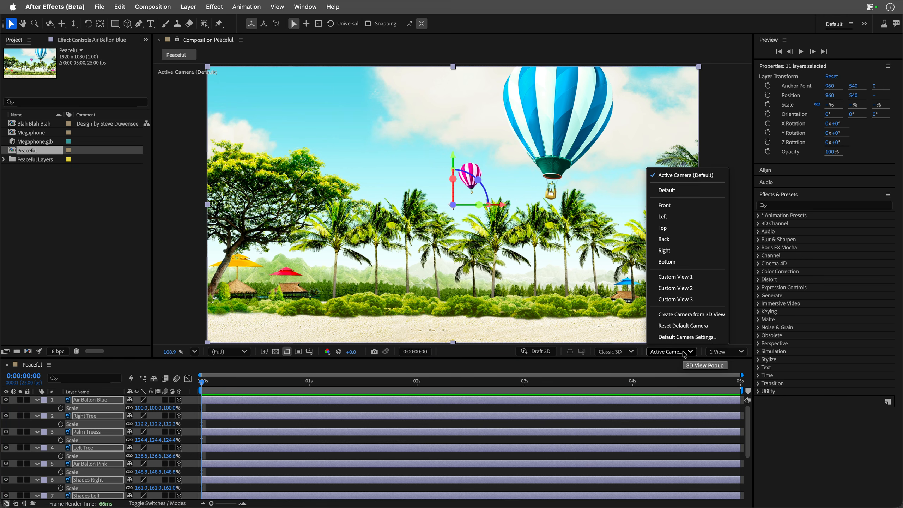
click(688, 278)
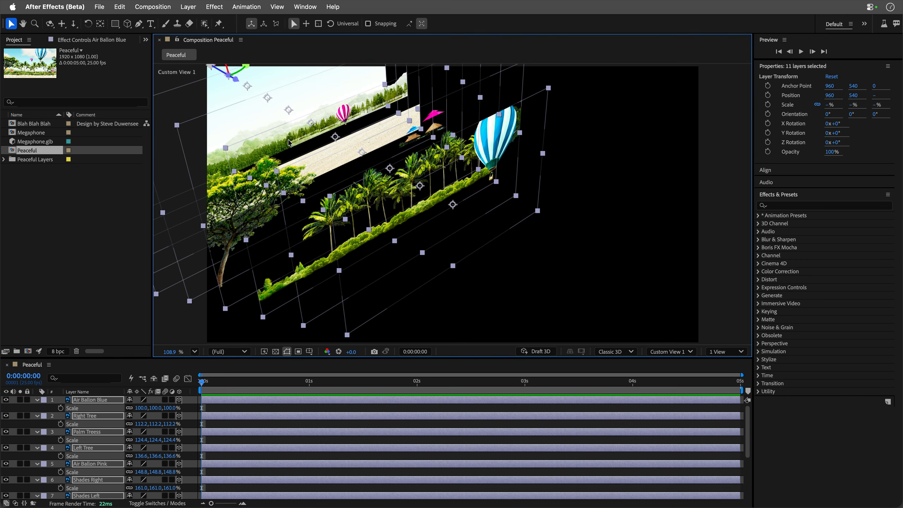
key(F12)
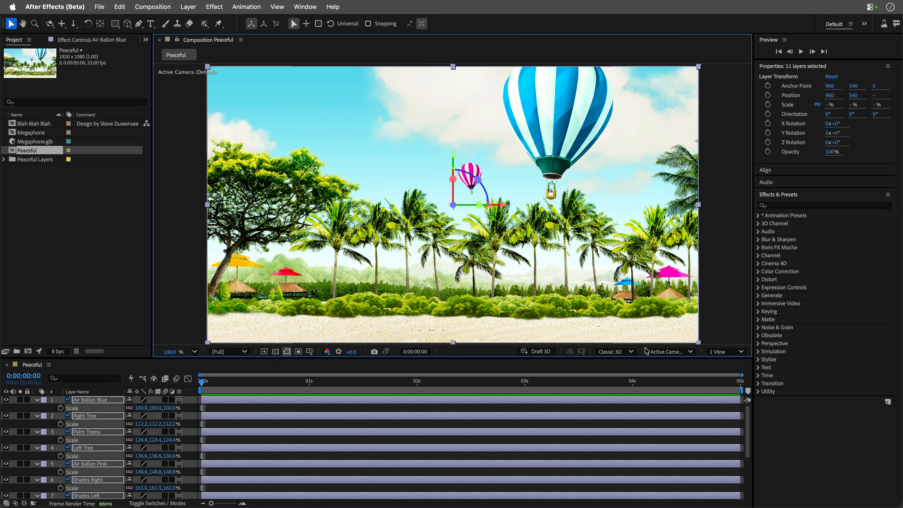
click(74, 24)
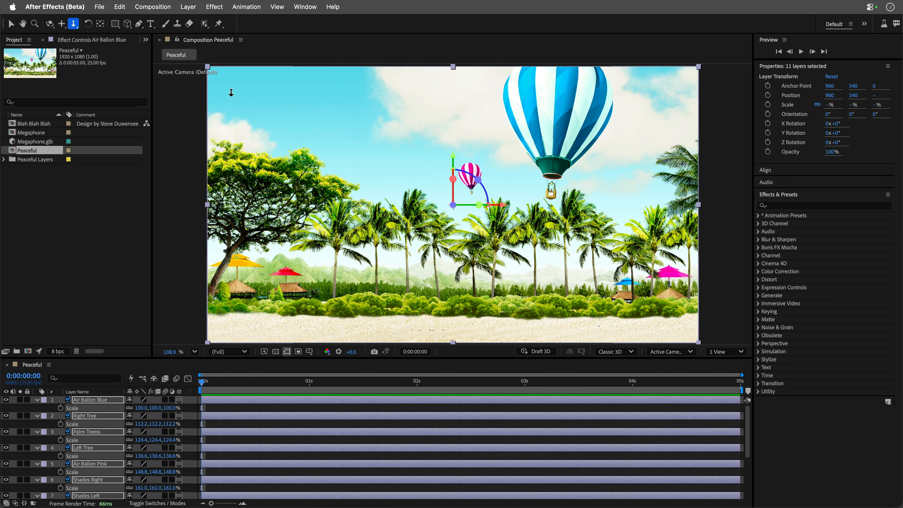
drag(436, 165, 444, 368)
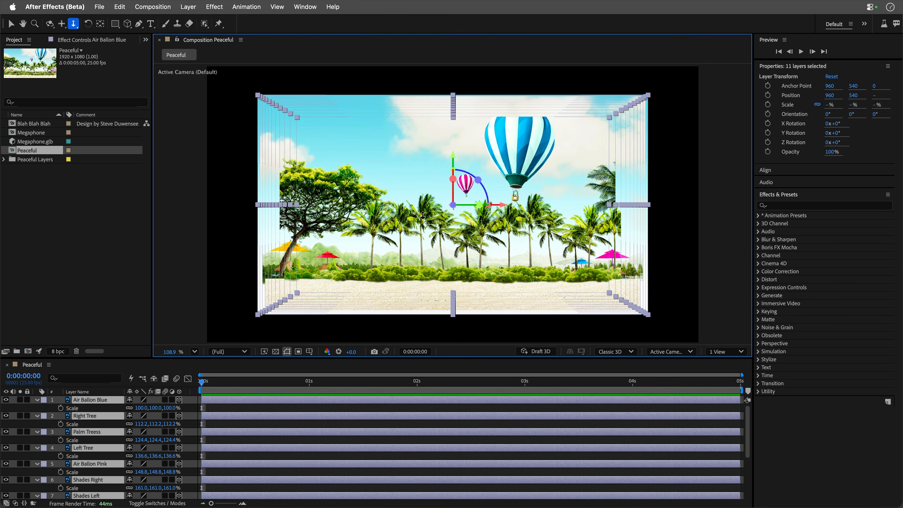
key(c)
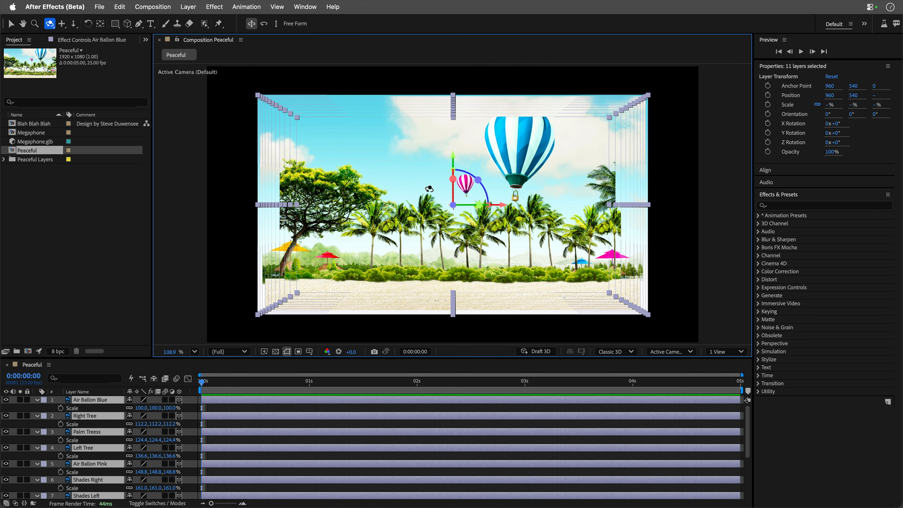
drag(428, 188, 545, 135)
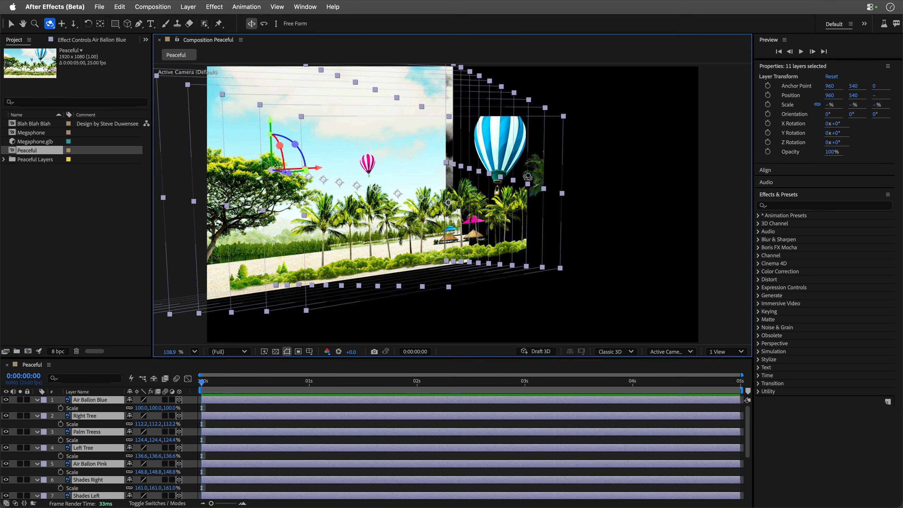
Open the blue air balloon source from the Peaceful Layers folder in its original application, Photoshop.
click(4, 160)
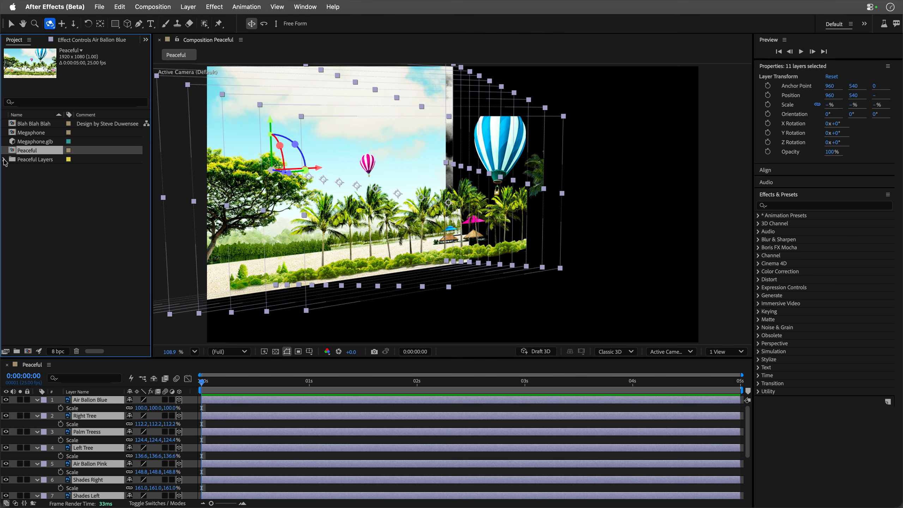
click(4, 160)
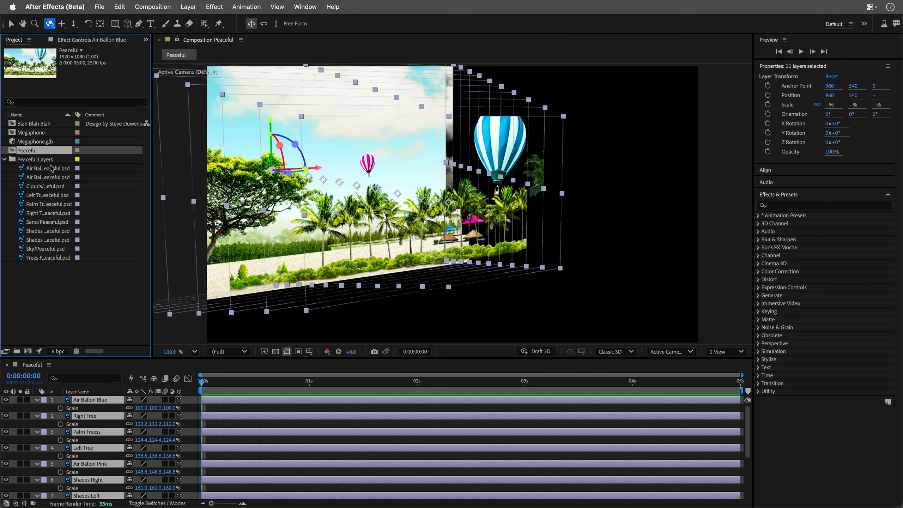
click(41, 170)
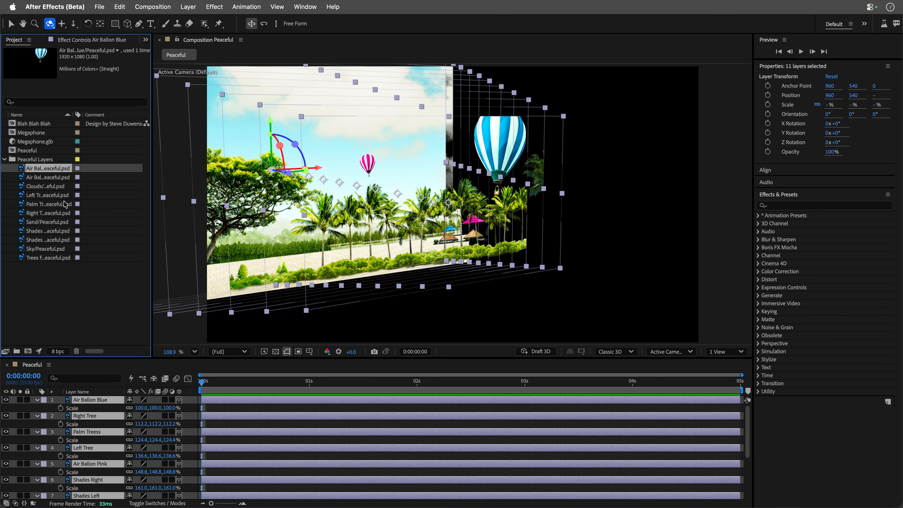
key(super+e)
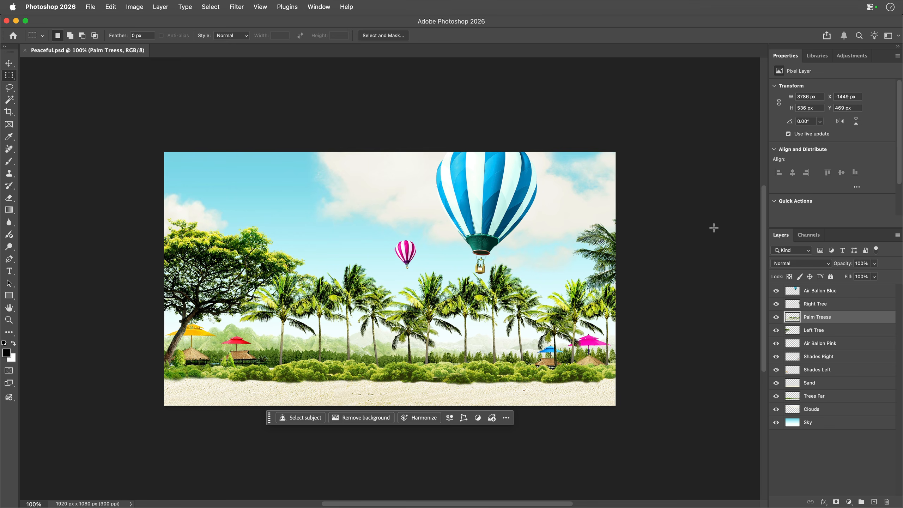
Try moving the Air Ballon Blue layer down to show its off-canvas part, and undo the move.
click(816, 292)
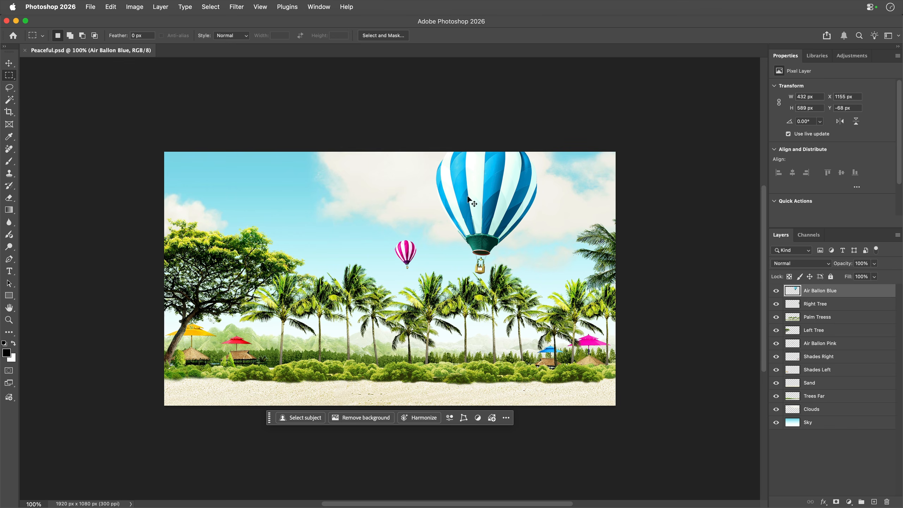
key(v)
drag(470, 195, 470, 219)
key(super+z)
Inspect how far the layers from Right Tree down to Sky extend beyond the canvas, and clear the layer selection.
click(829, 308)
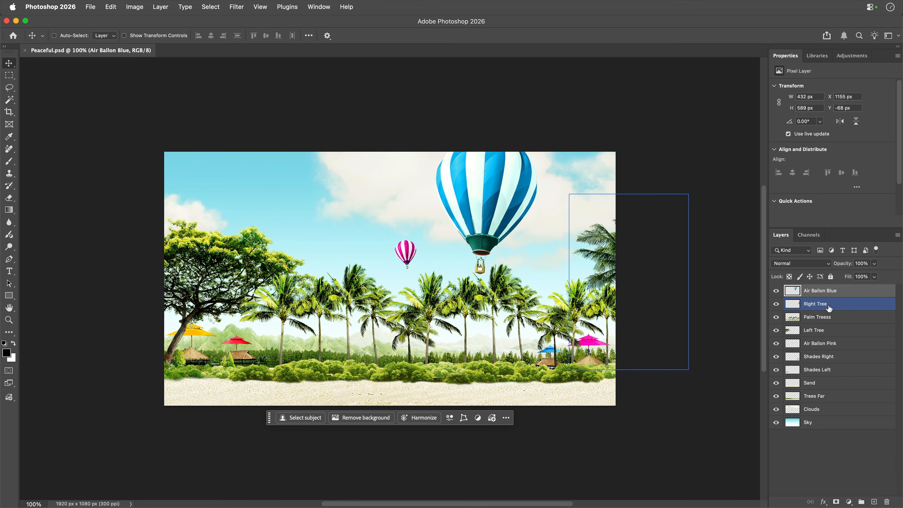
click(829, 331)
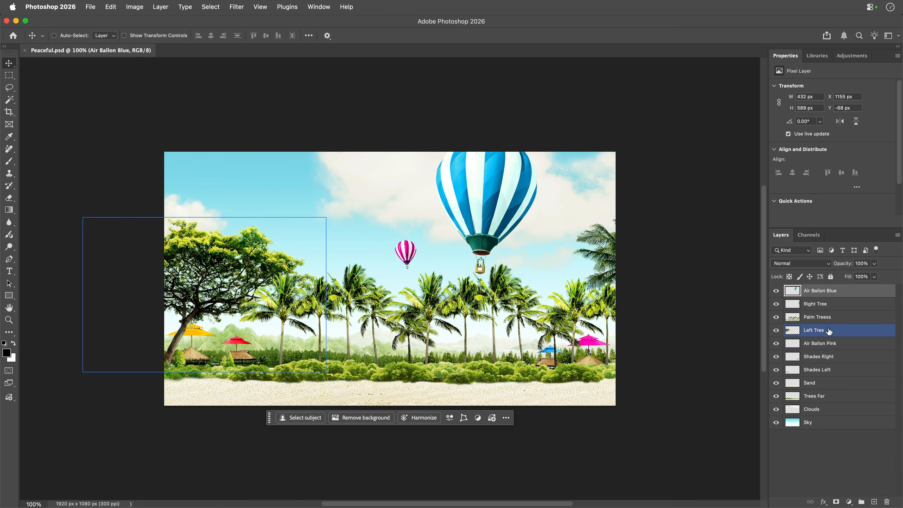
click(830, 344)
click(830, 357)
click(830, 370)
click(830, 383)
click(831, 396)
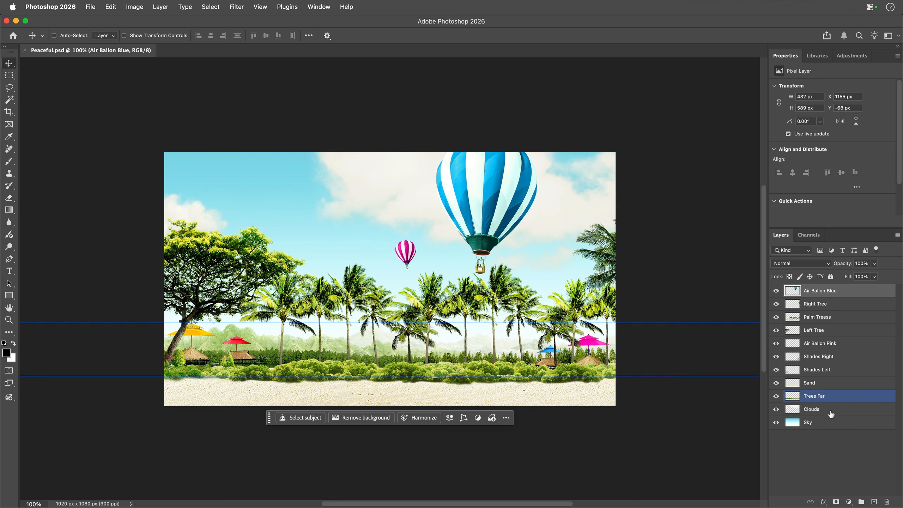
click(831, 414)
click(826, 441)
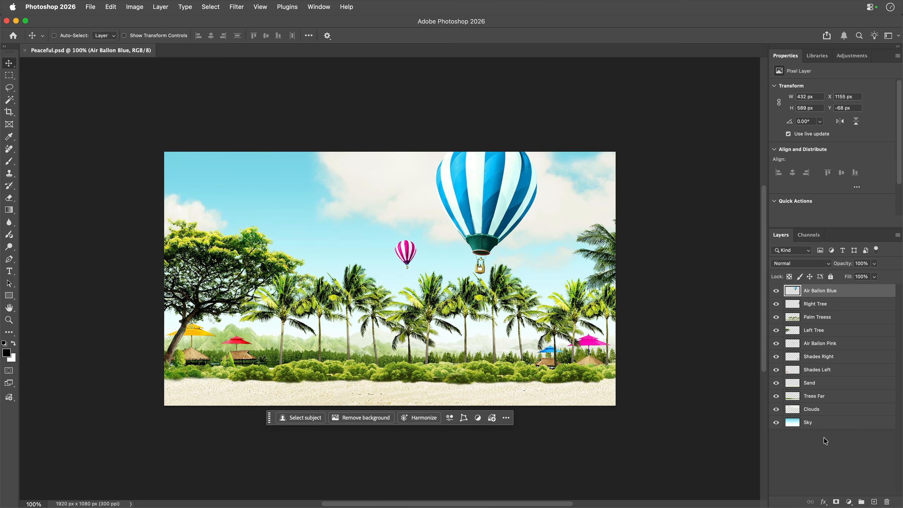
click(824, 441)
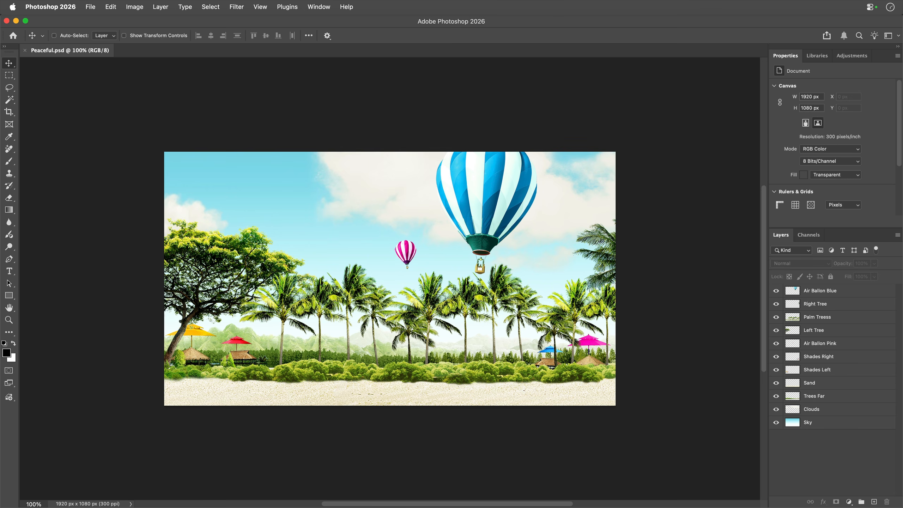
Create a new artboard around the Peaceful layers, 3480 px wide and 2160 px high.
click(897, 235)
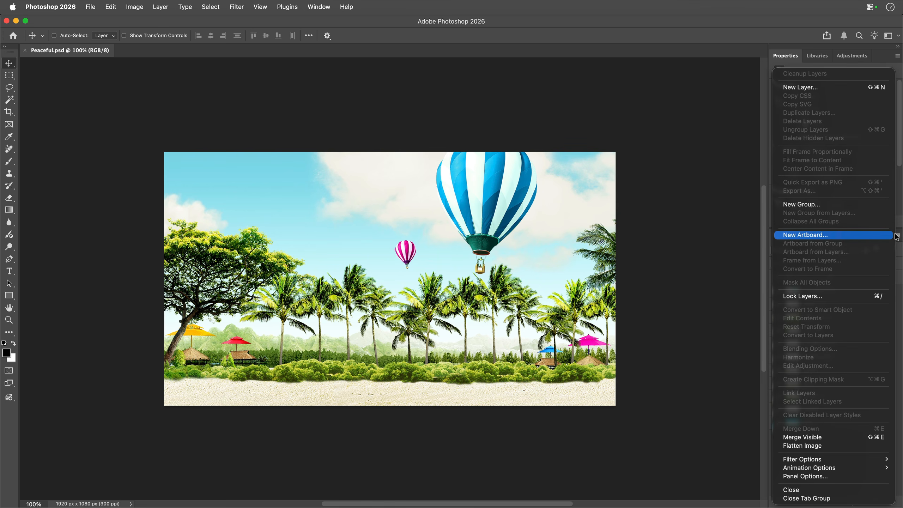
click(890, 236)
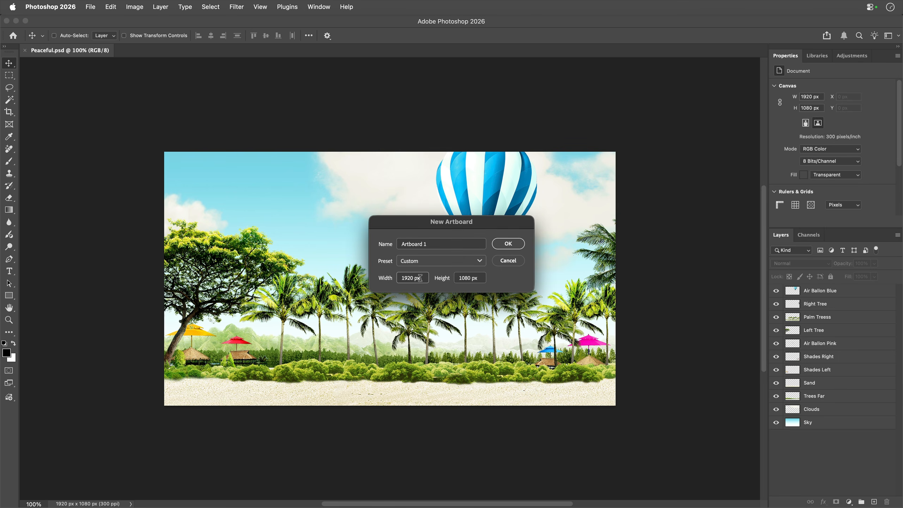
click(422, 276)
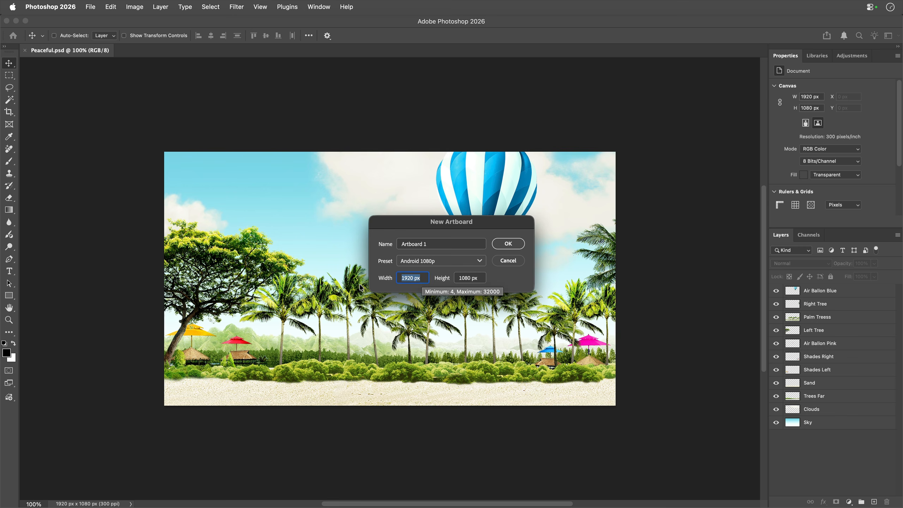
text(34)
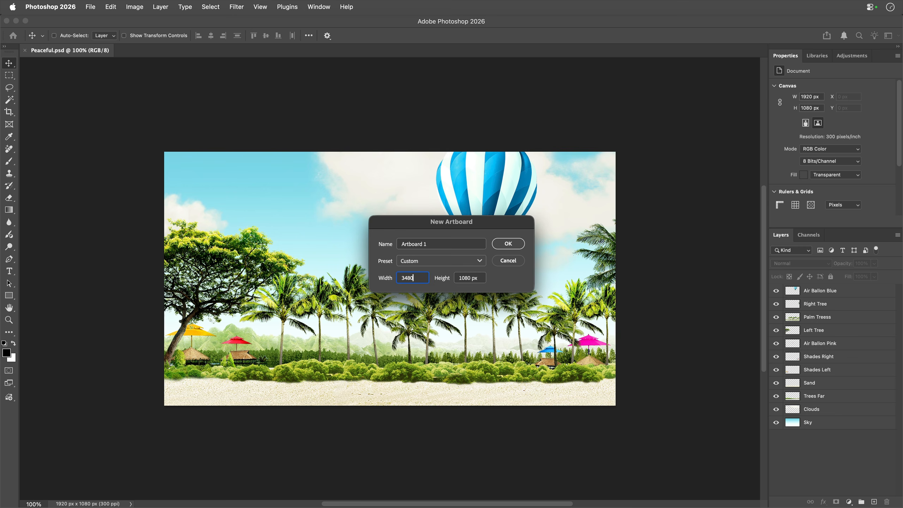
text(80)
key(Tab)
text(2160)
key(Return)
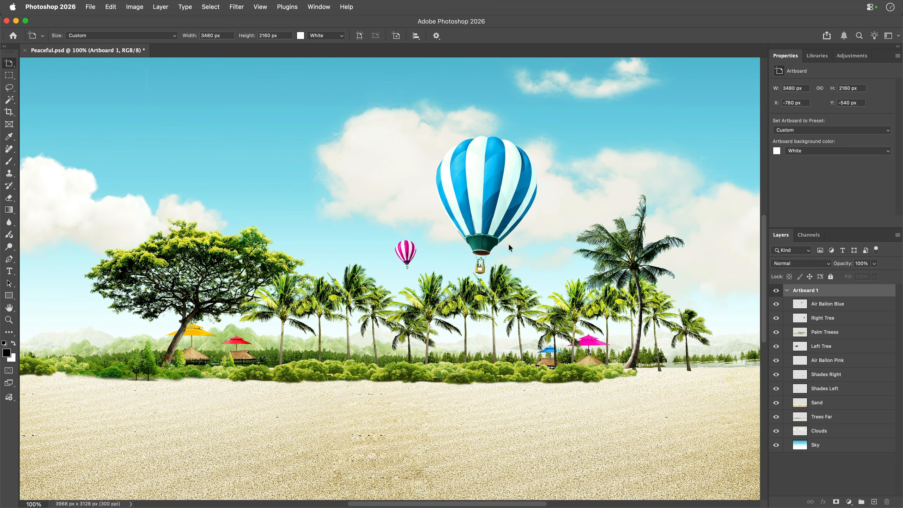
key(super+minus)
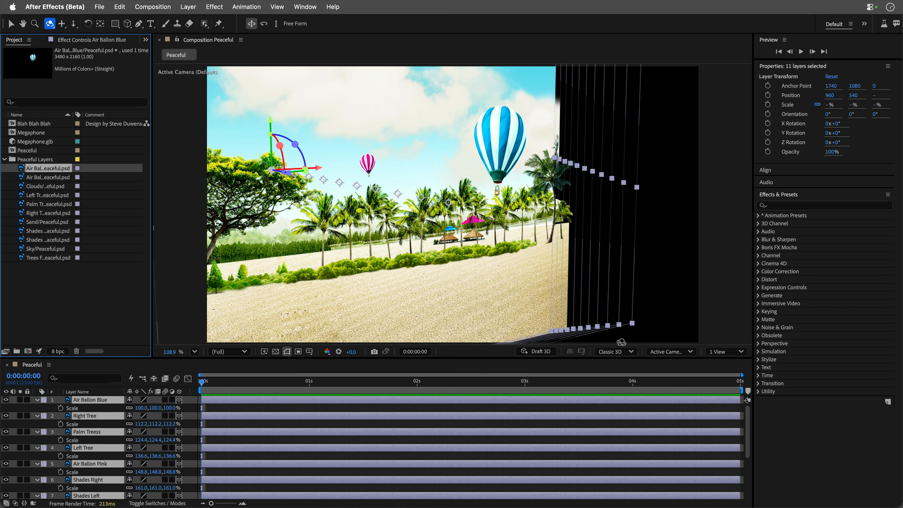
Switch to After Effects and reset the default camera of the Peaceful composition.
click(673, 352)
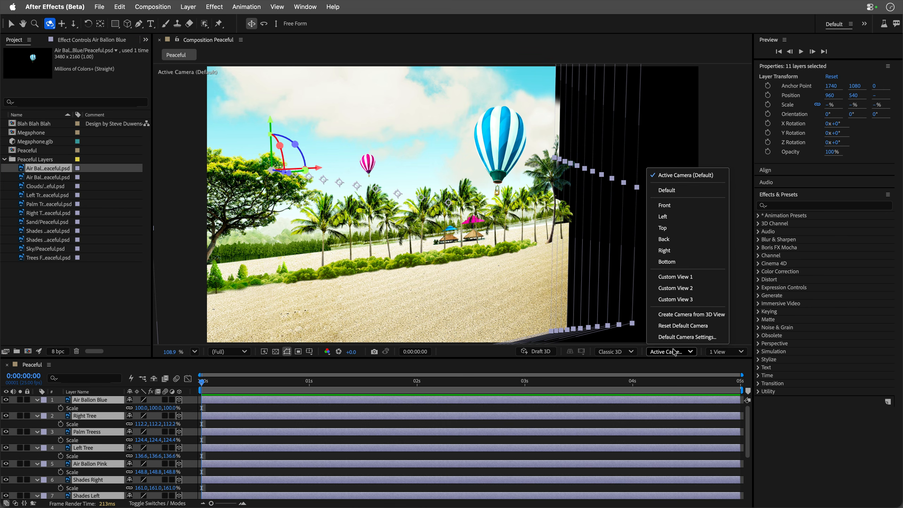
click(682, 326)
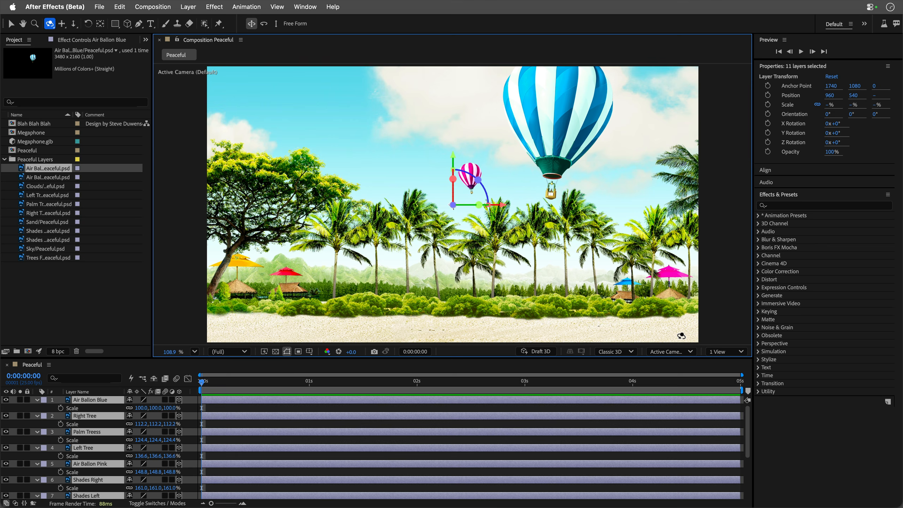
Collapse the properties of all layers and the Peaceful Layers folder, and clear the layer selection.
click(68, 364)
click(37, 399)
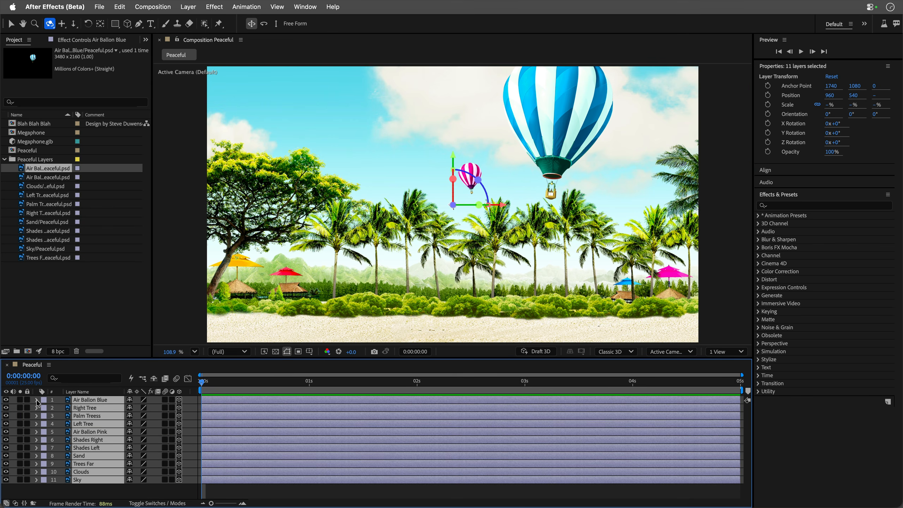
click(4, 161)
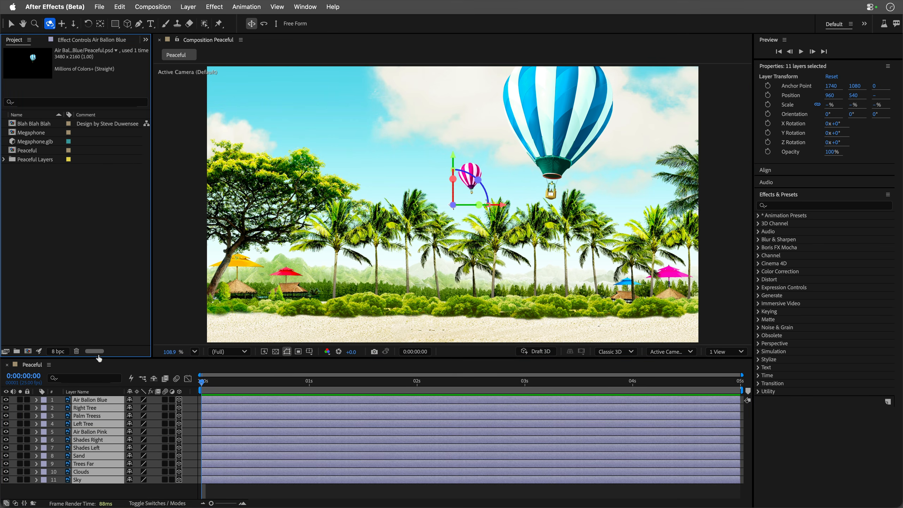
click(80, 381)
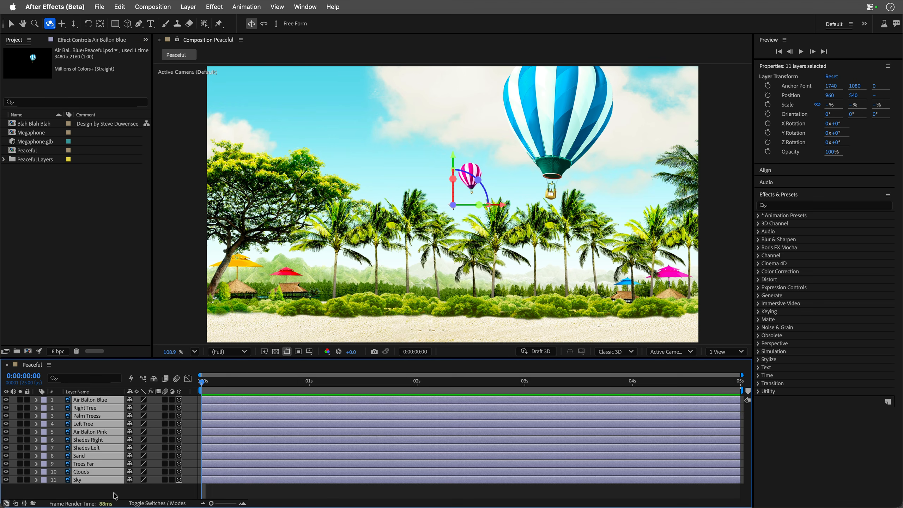
click(124, 494)
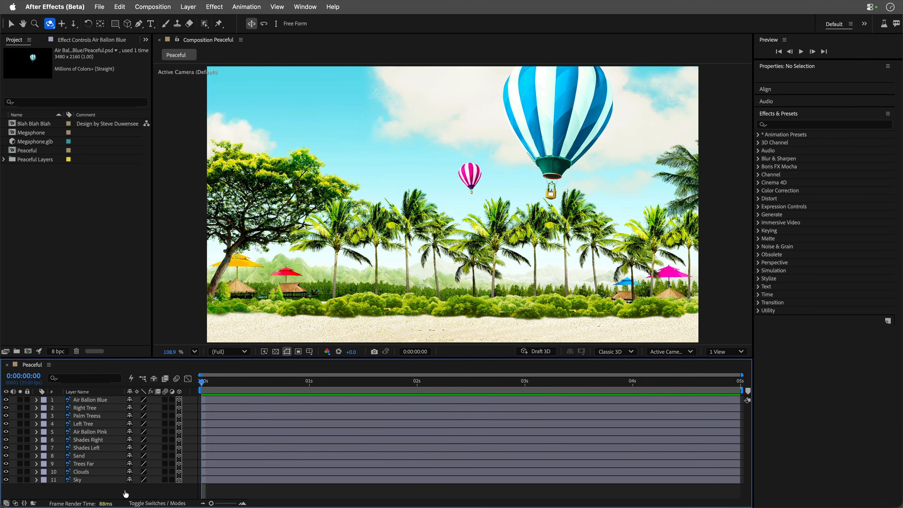
Run the Camera-Crew.jsxbin script to add its camera rig to the Peaceful composition.
key(super+Tab)
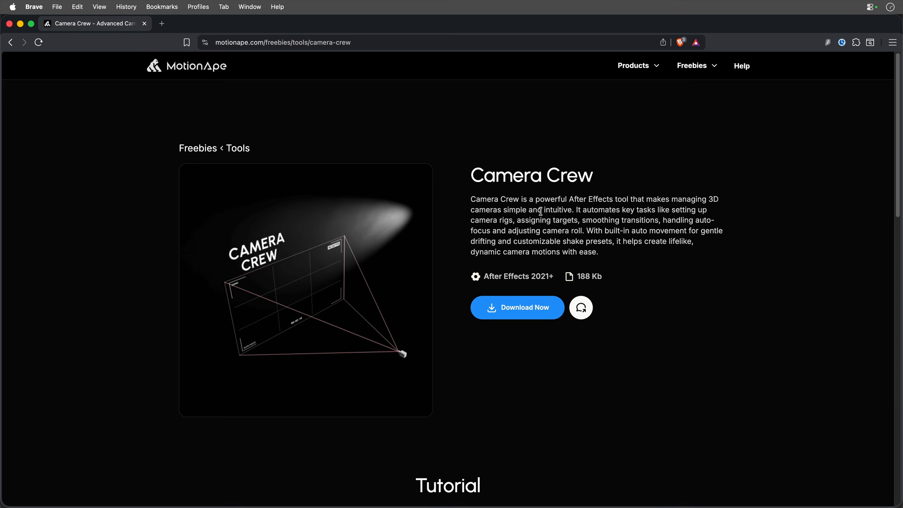
key(super+Tab)
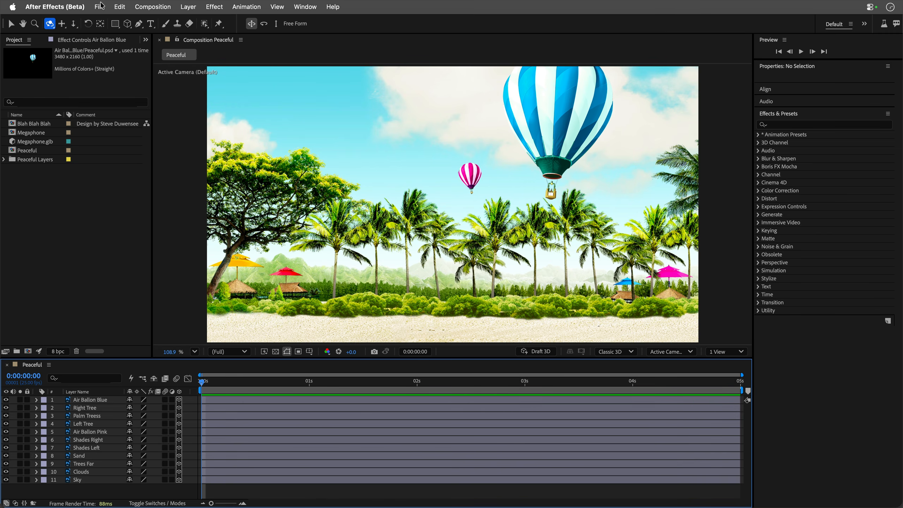
click(99, 6)
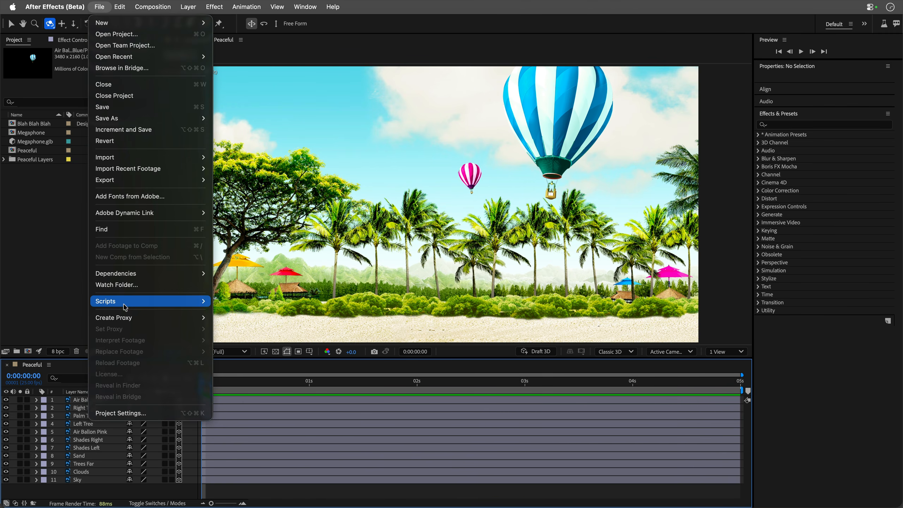
mouse_move(125, 307)
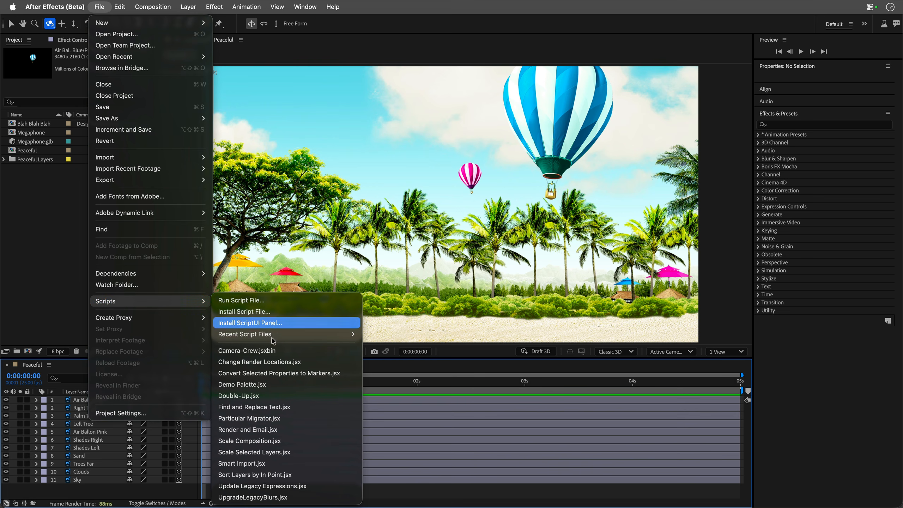
click(273, 352)
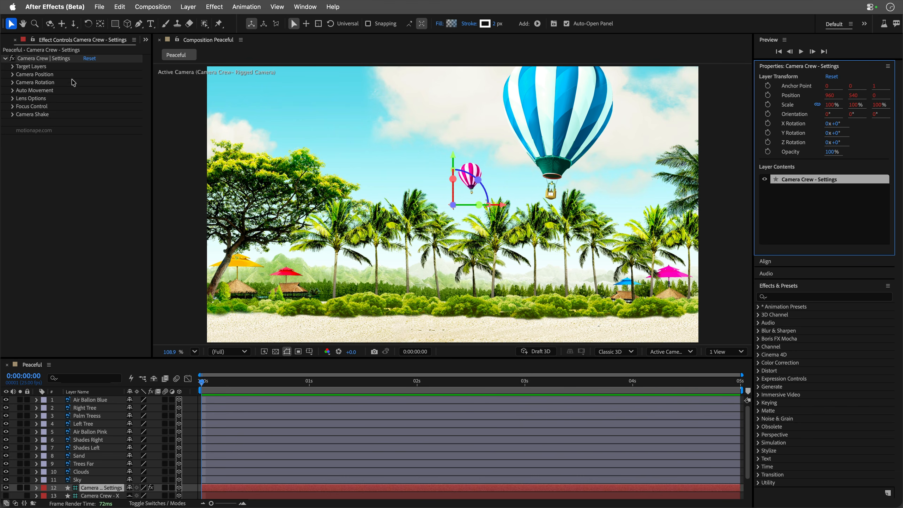
Set the camera rig's Position Z to 1380, and try a Position Y of -50 and undo it.
click(12, 74)
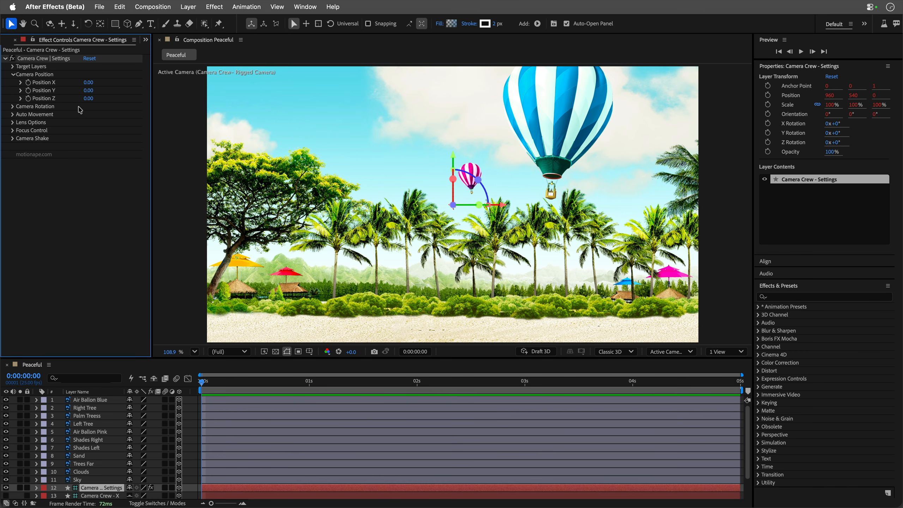
drag(89, 98, 153, 99)
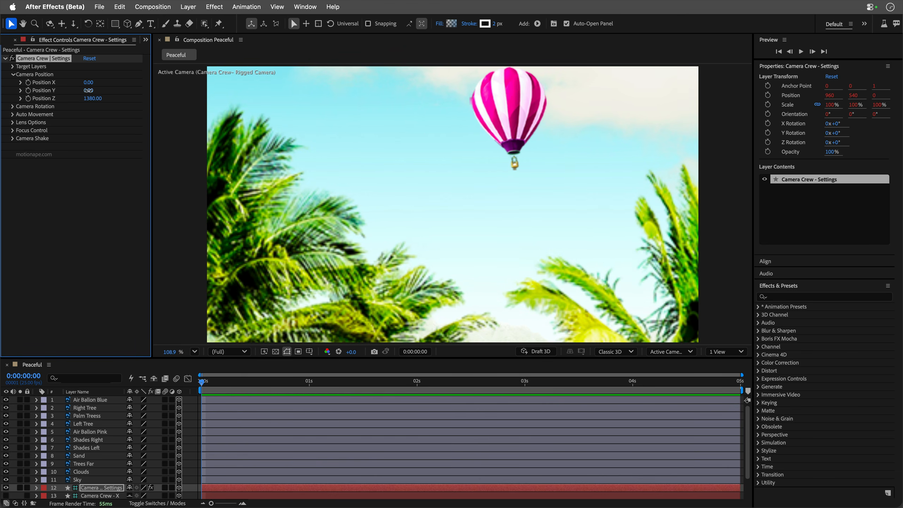
drag(88, 90, 86, 94)
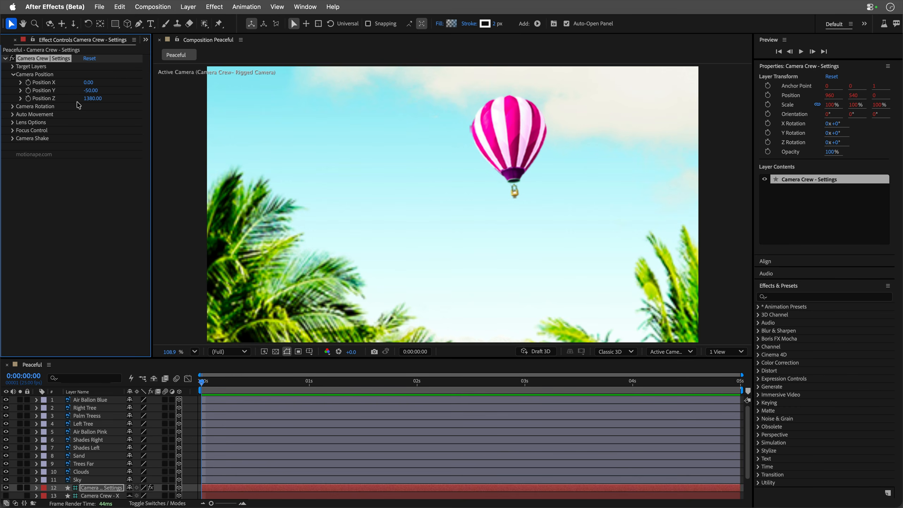
key(super+z)
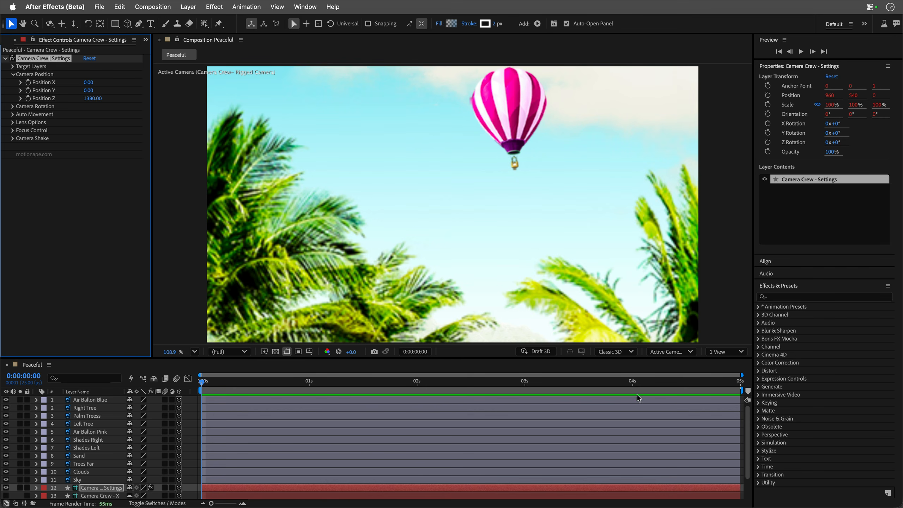
Move to the composition's last frame and set the rig's Auto Position Z to -650.
drag(727, 384, 741, 383)
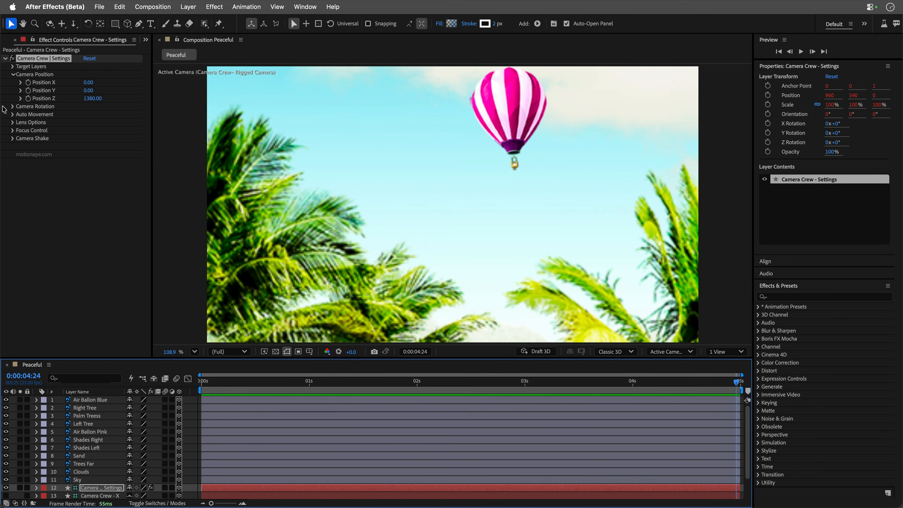
click(12, 116)
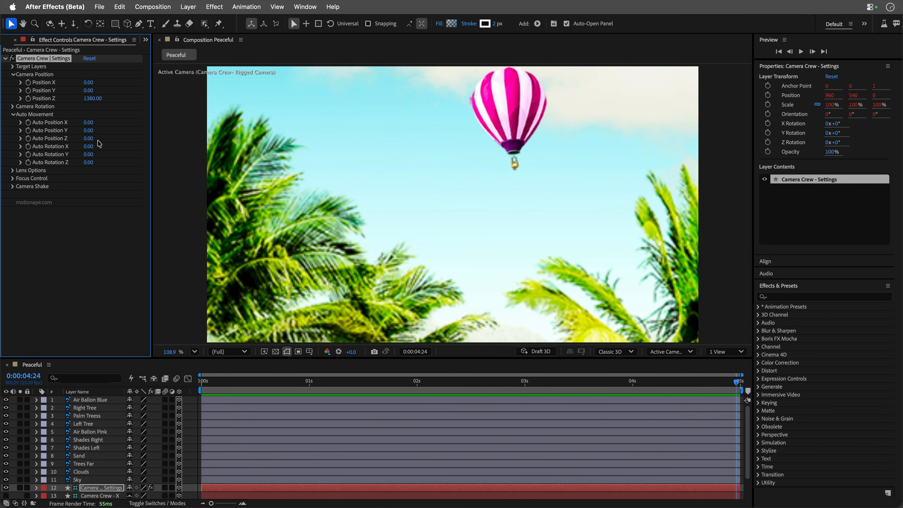
mouse_move(91, 139)
mouse_down()
mouse_move(70, 141)
mouse_move(83, 140)
mouse_up()
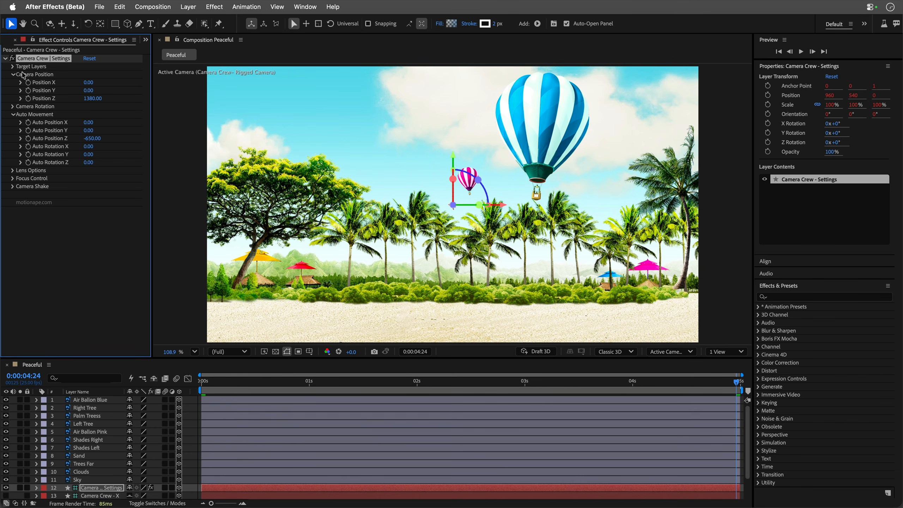
Apply the Breath Light camera shake preset to the camera rig.
click(13, 186)
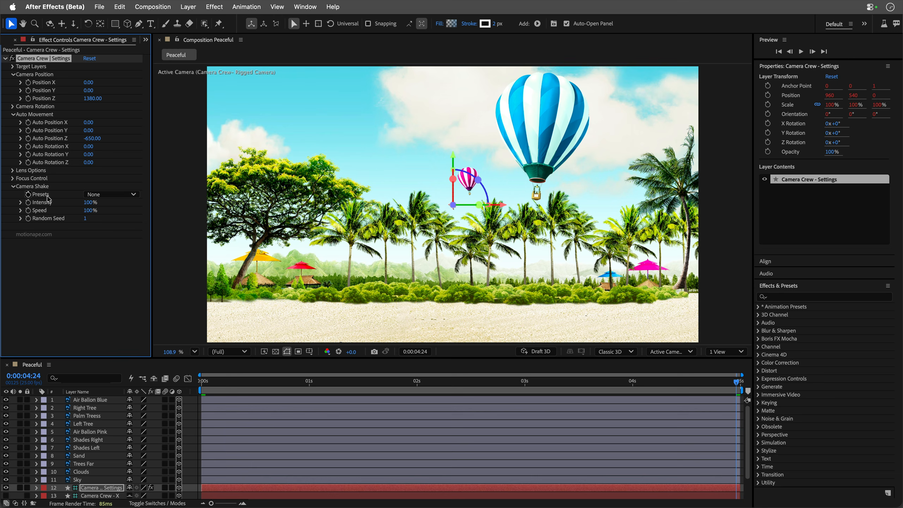
click(112, 196)
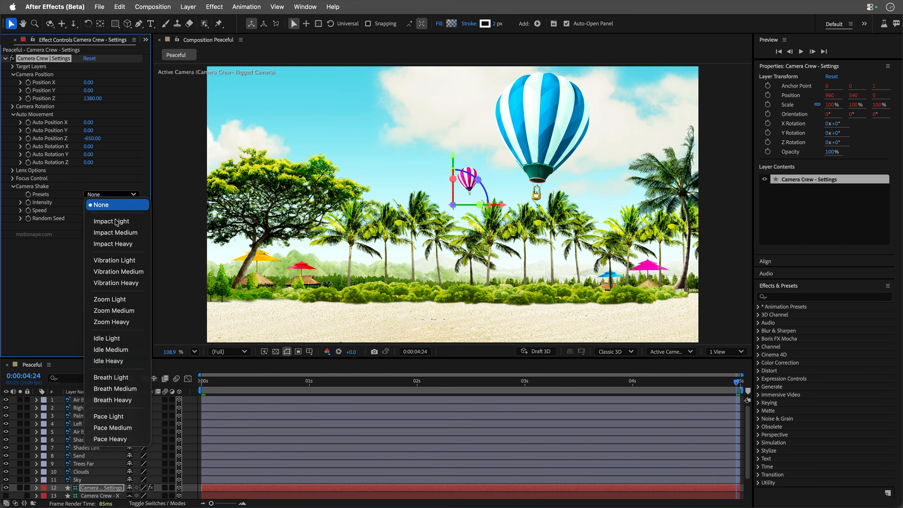
click(112, 312)
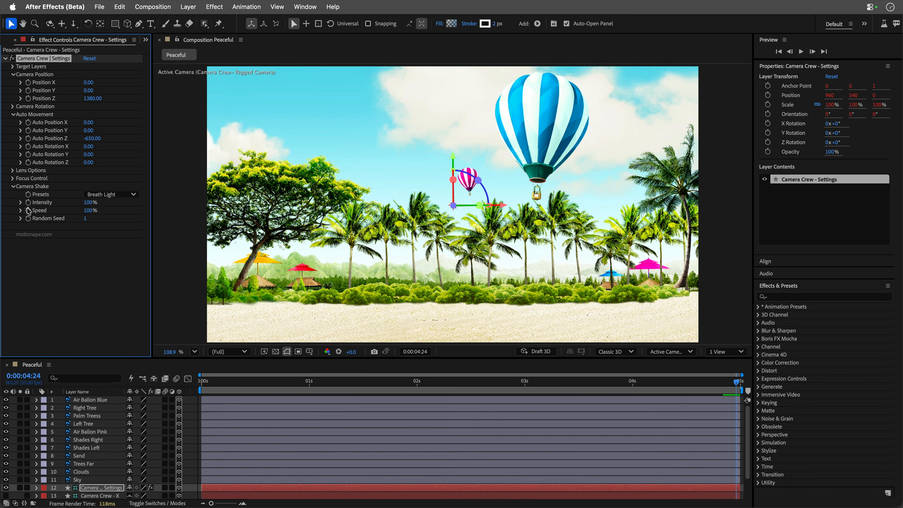
Enable the rig's depth of field with a blur of 200%, and preview the camera move from the start.
click(12, 179)
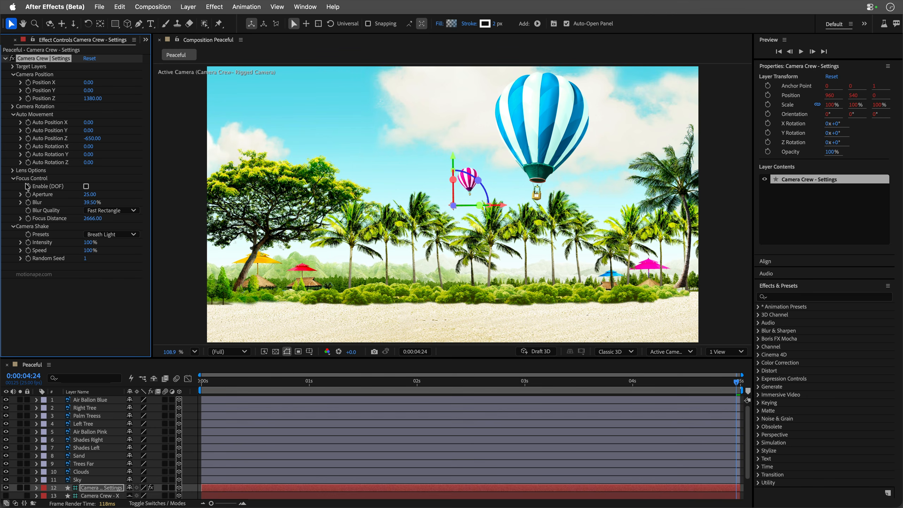
click(86, 186)
drag(88, 202, 101, 202)
drag(214, 386, 168, 384)
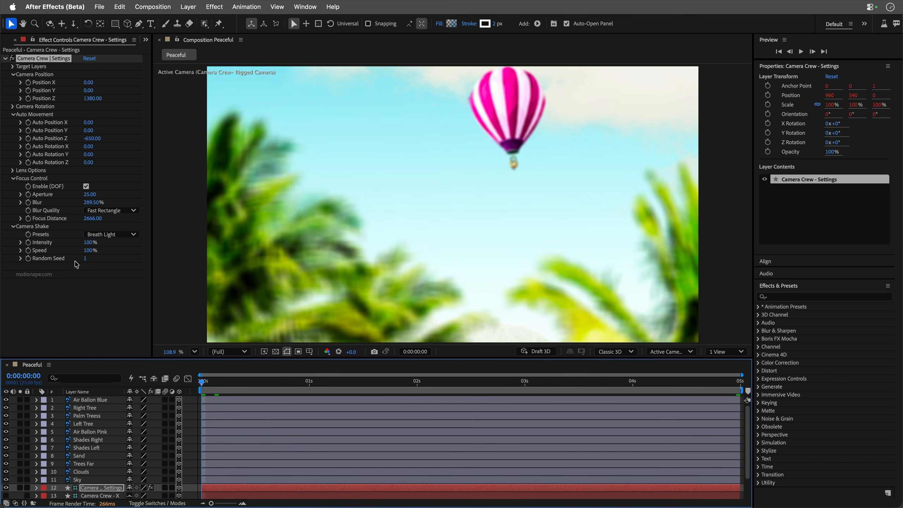
click(89, 203)
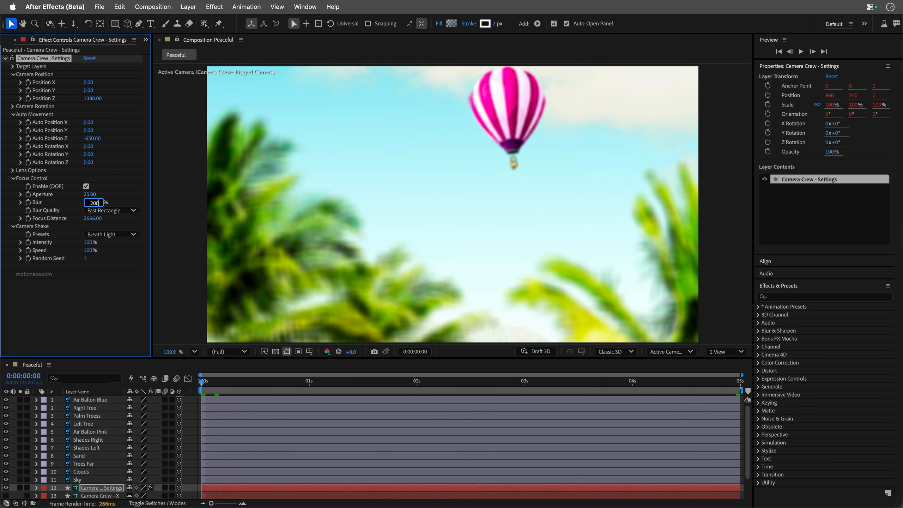
key(Return)
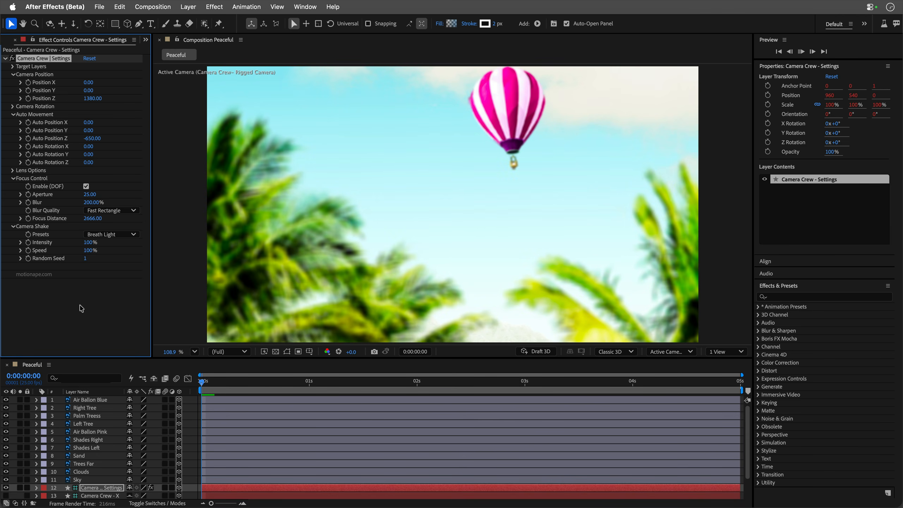
key(space)
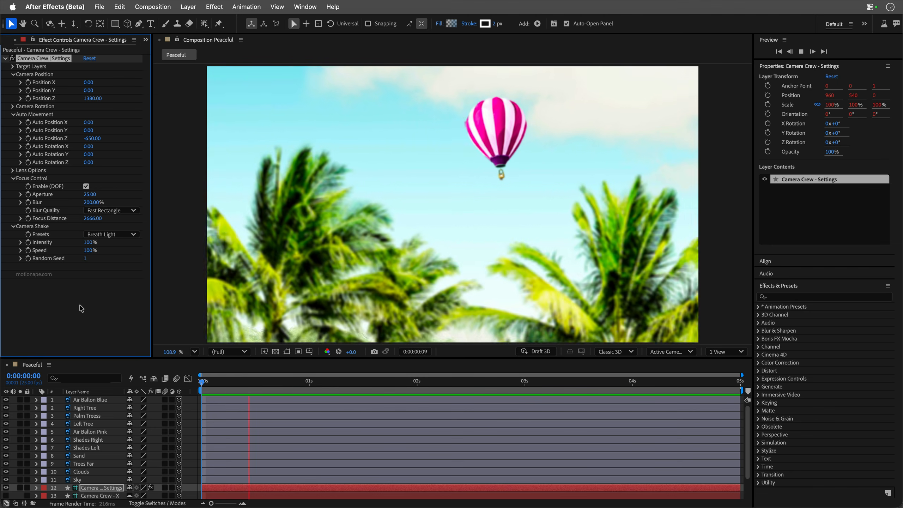
key(space)
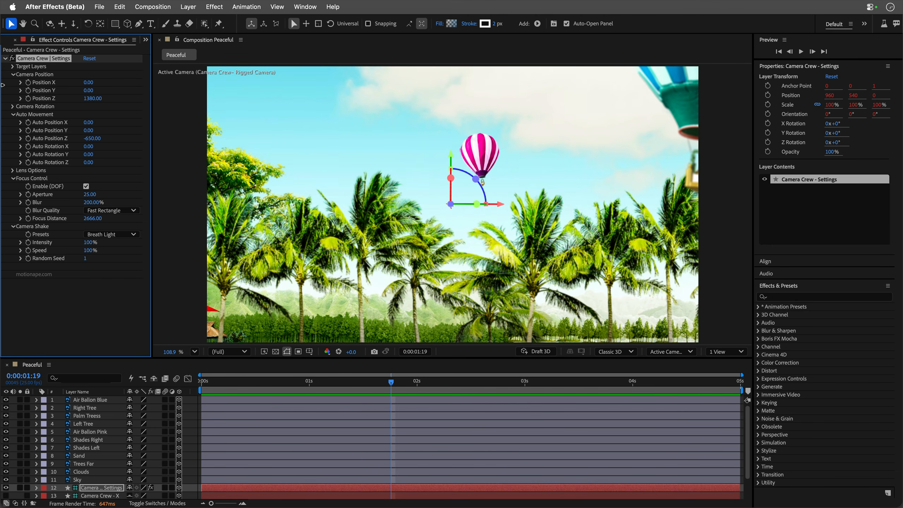
Import Peaceful.psd as a composition that retains layer sizes, with editable layer styles.
click(4, 41)
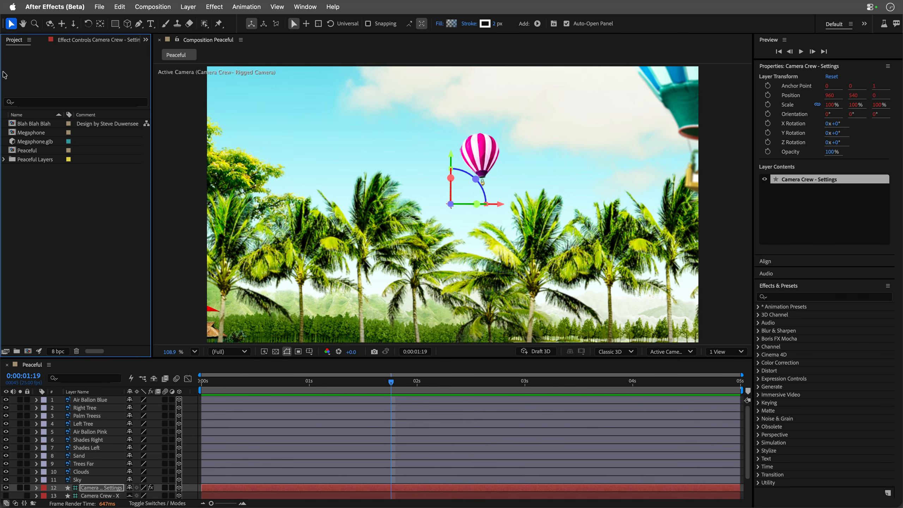
double_click(42, 189)
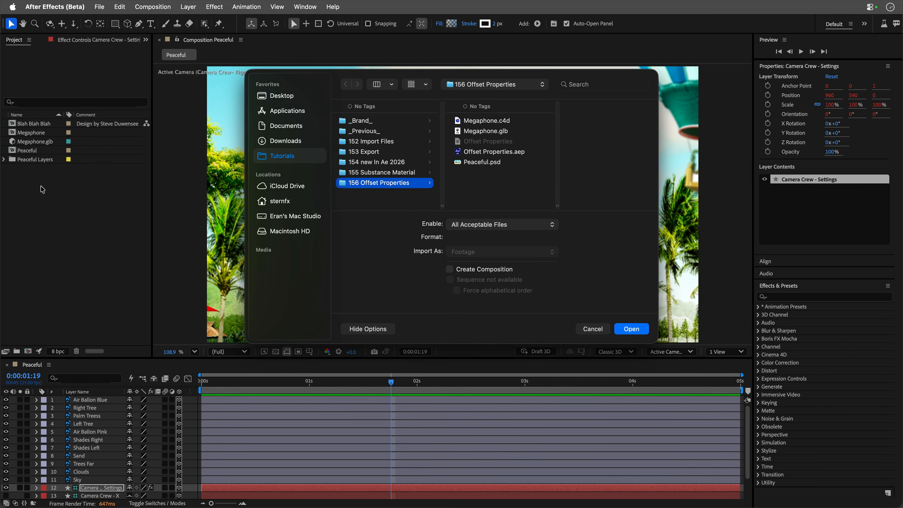
click(471, 163)
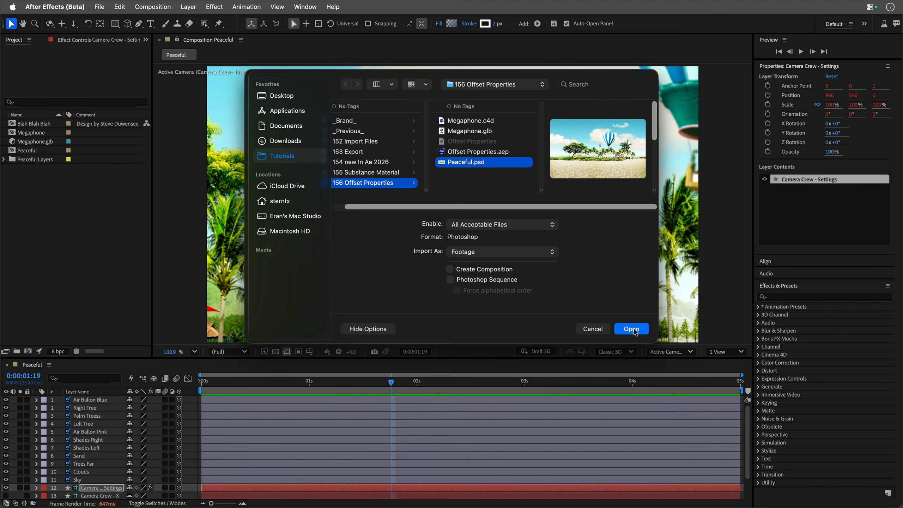
click(631, 328)
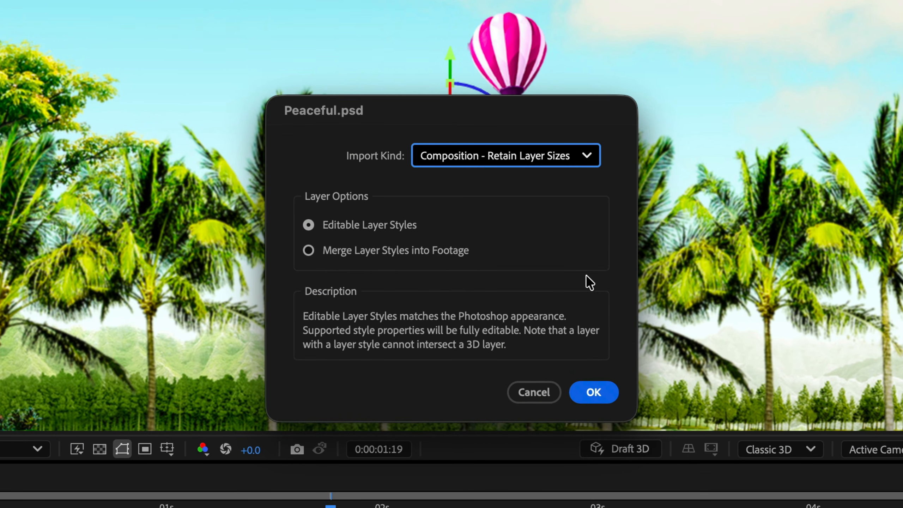
click(600, 388)
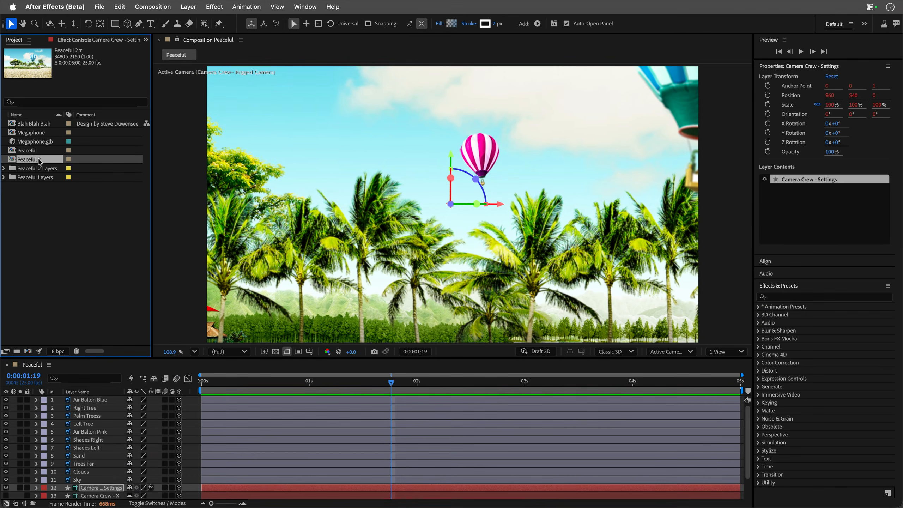
Open the Artboard 1 composition nested in Peaceful 2 and apply the HD 1920x1080 25 fps preset to it.
double_click(39, 160)
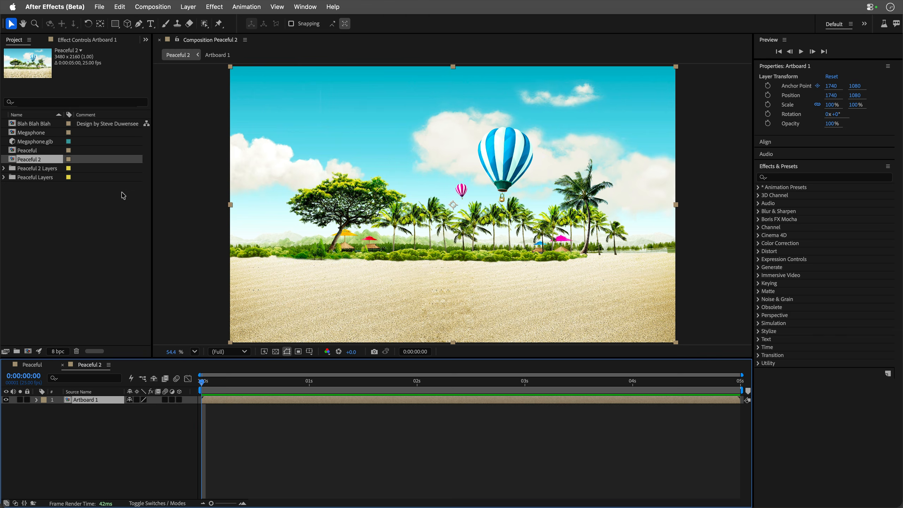
double_click(86, 400)
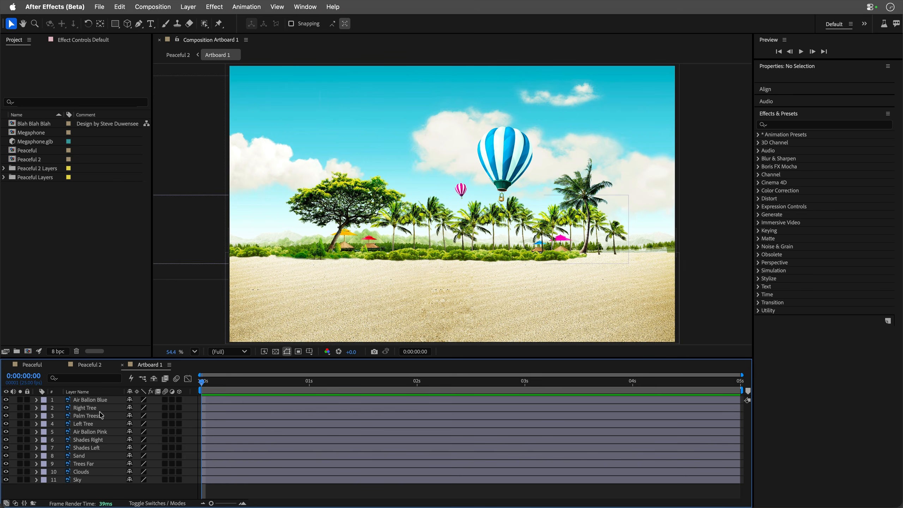
key(super+k)
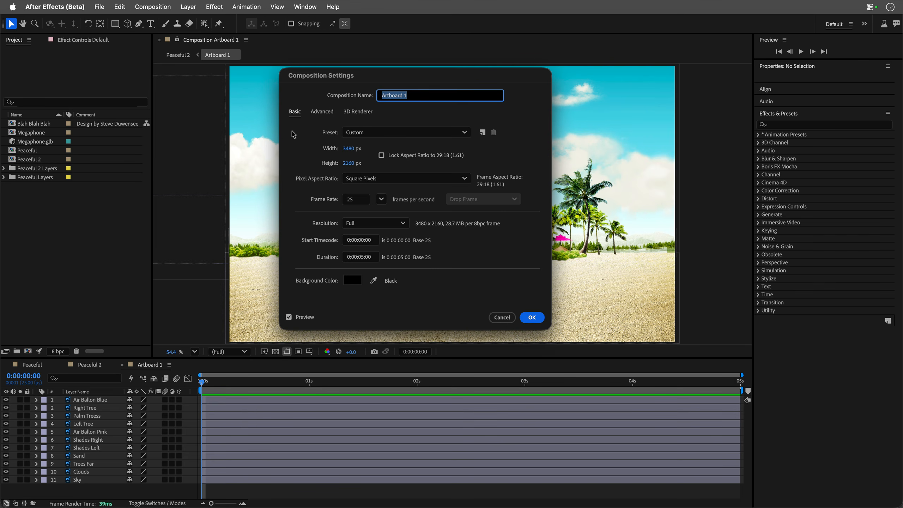
click(455, 132)
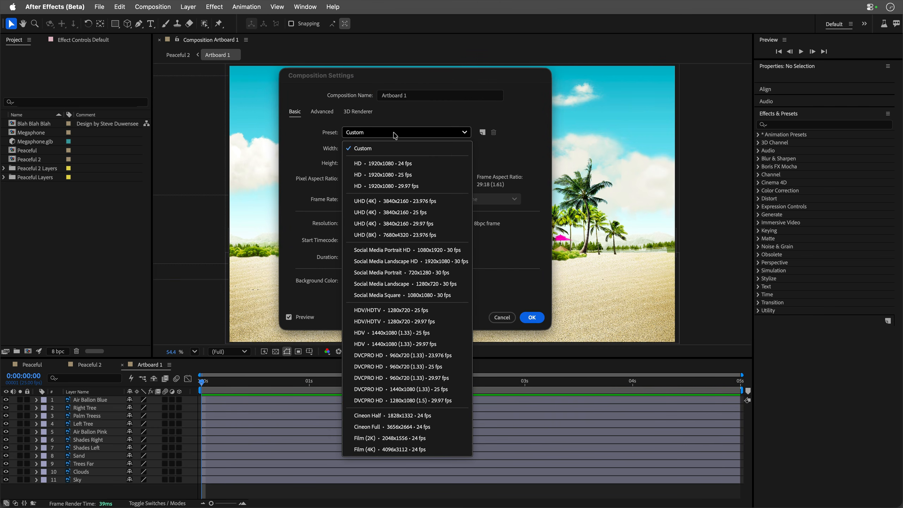
click(390, 174)
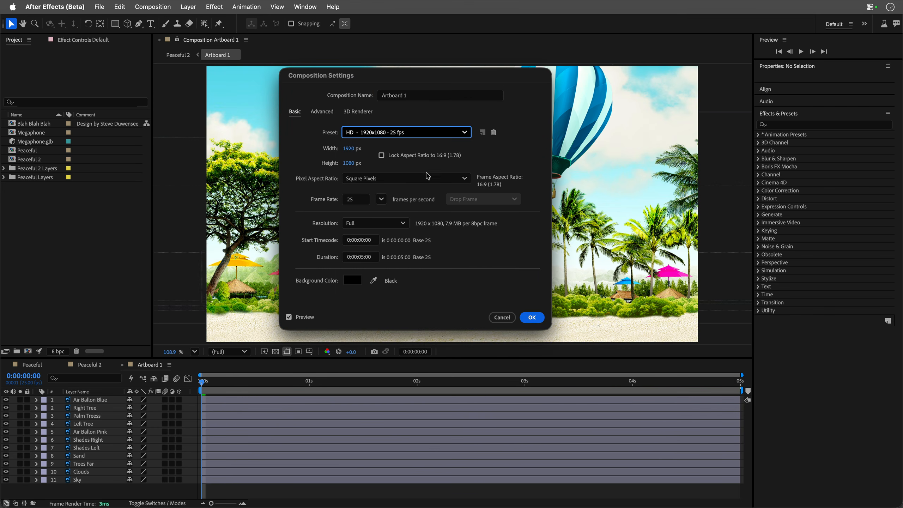
click(531, 317)
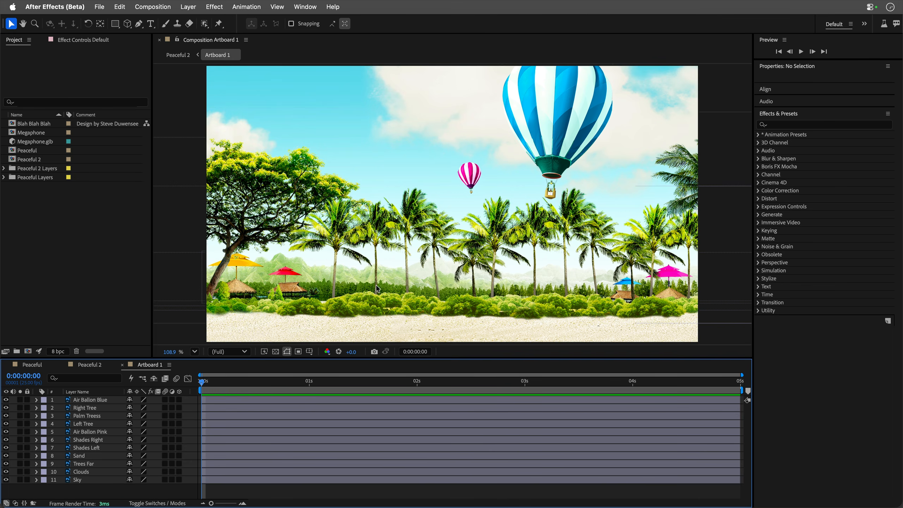
Open the One Click Parallax script and create a parallax from Artboard 1's layers with a 50% parallax amount.
click(300, 6)
scroll(327, 476, down, 2)
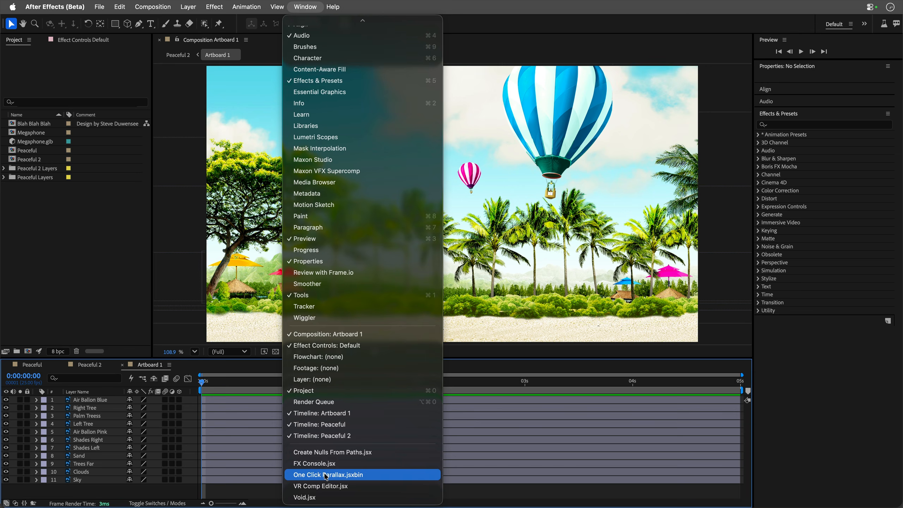
click(326, 475)
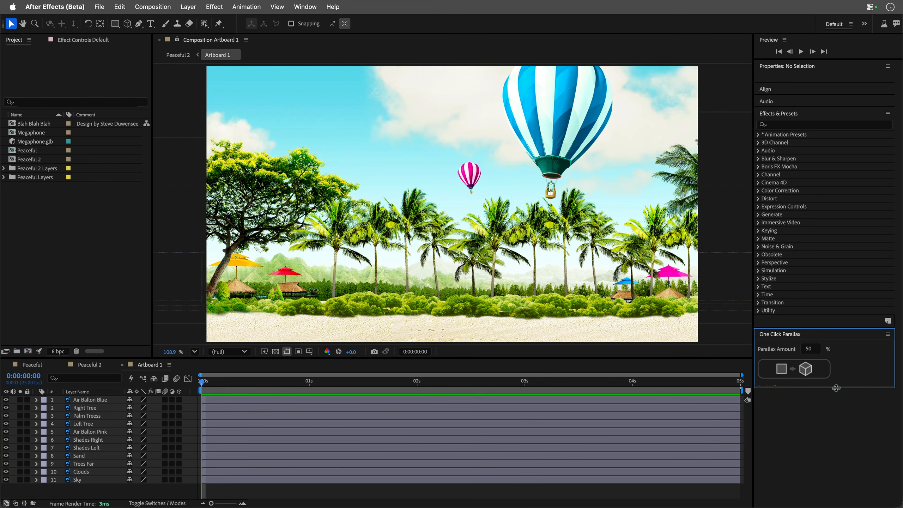
drag(836, 387, 836, 421)
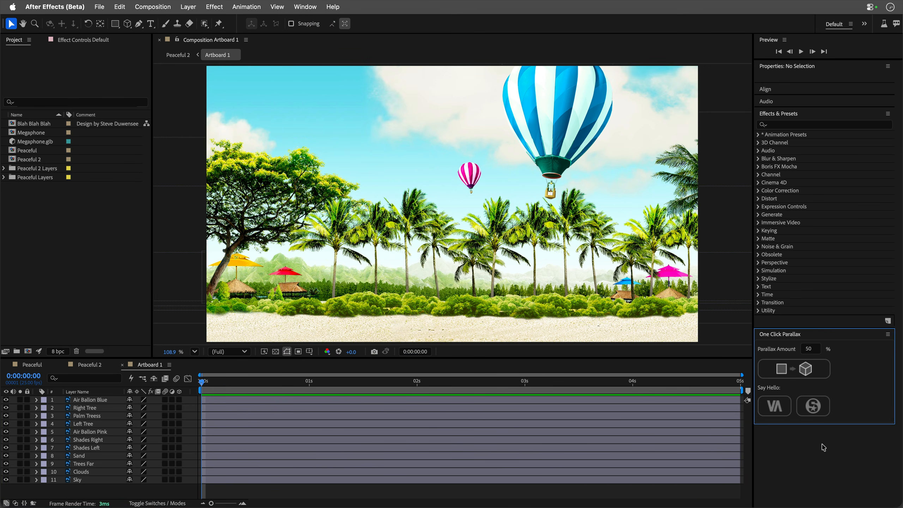
click(797, 368)
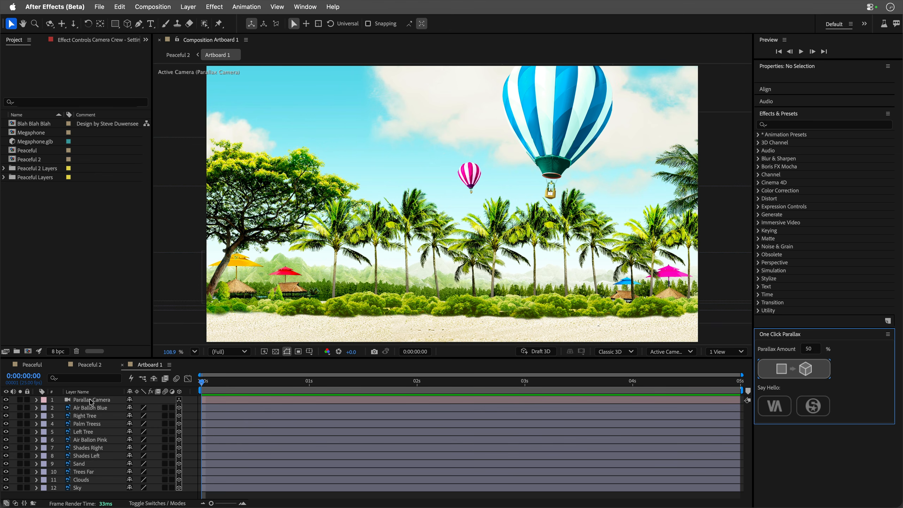
Orbit the Parallax Camera in two directions to check the depth between the layers, undoing each camera move.
key(c)
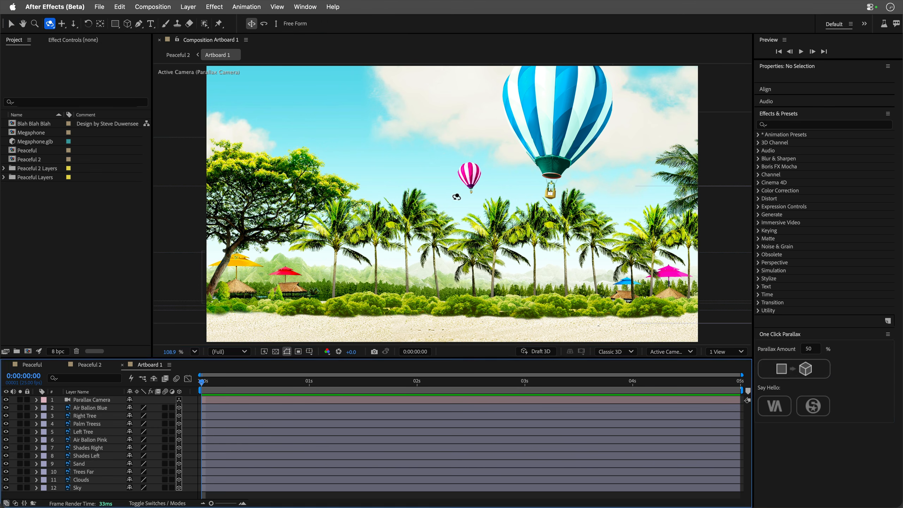
drag(430, 217, 447, 225)
key(super+z)
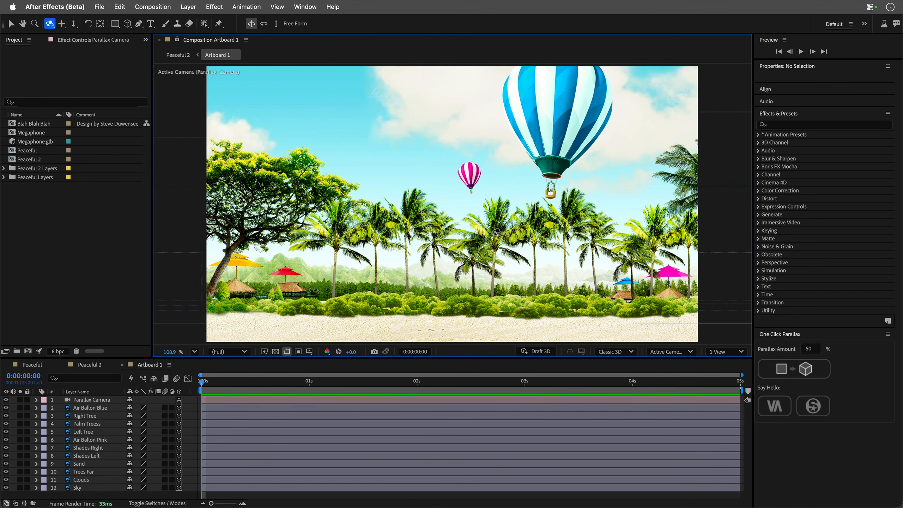
drag(527, 190, 496, 184)
key(super+z)
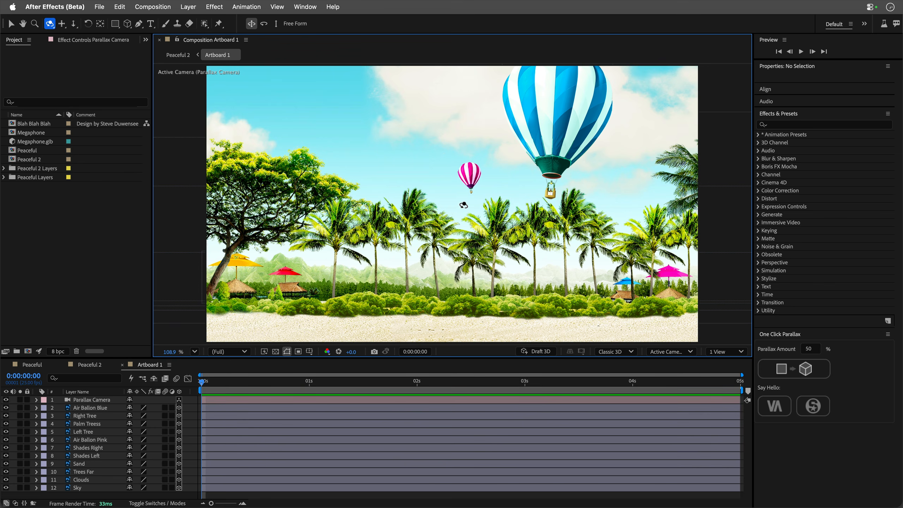